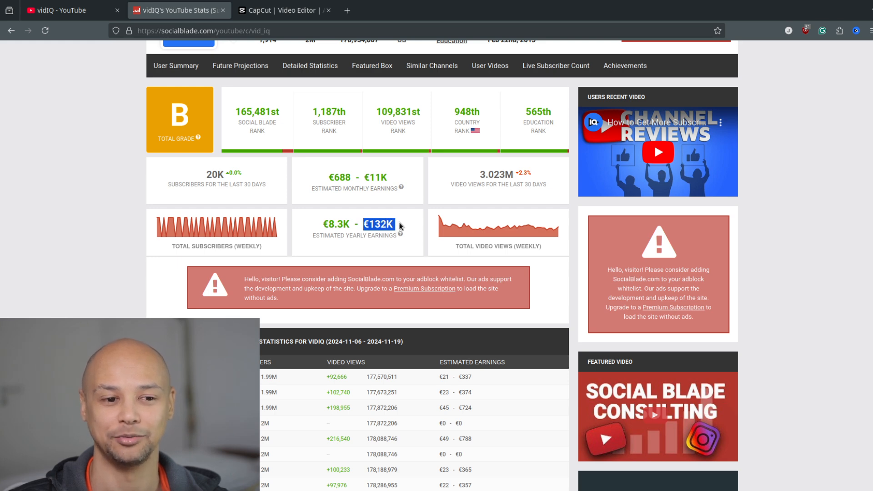
Look over the vidIQ channel's Social Blade statistics page and its list of Shorts on YouTube.
{"action": "left_click", "coordinate": [412, 224]}
{"action": "scroll", "coordinate": [414, 236], "scroll_direction": "up", "scroll_amount": 5}
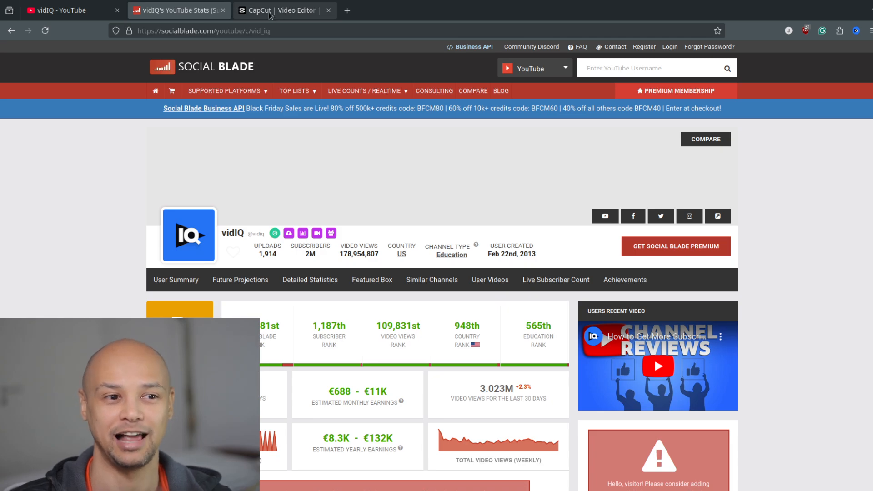
{"action": "left_click", "coordinate": [84, 15]}
{"action": "scroll", "coordinate": [479, 270], "scroll_direction": "down", "scroll_amount": 15}
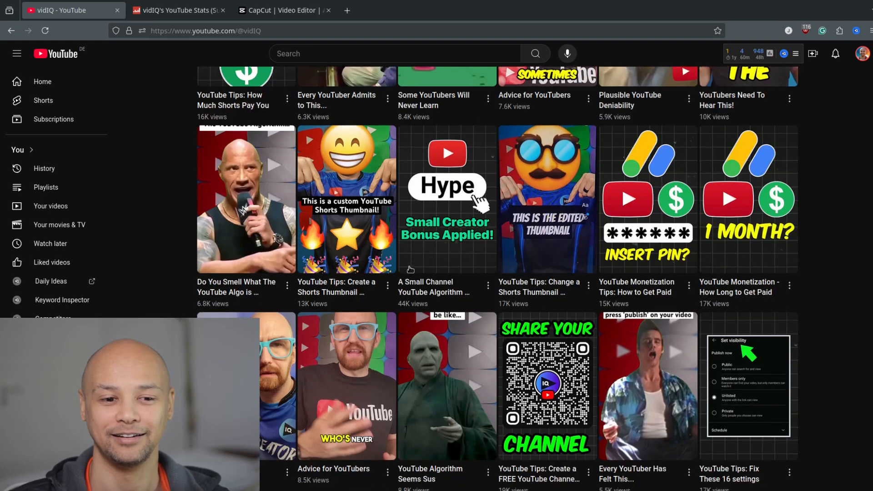
{"action": "scroll", "coordinate": [399, 258], "scroll_direction": "up", "scroll_amount": 15}
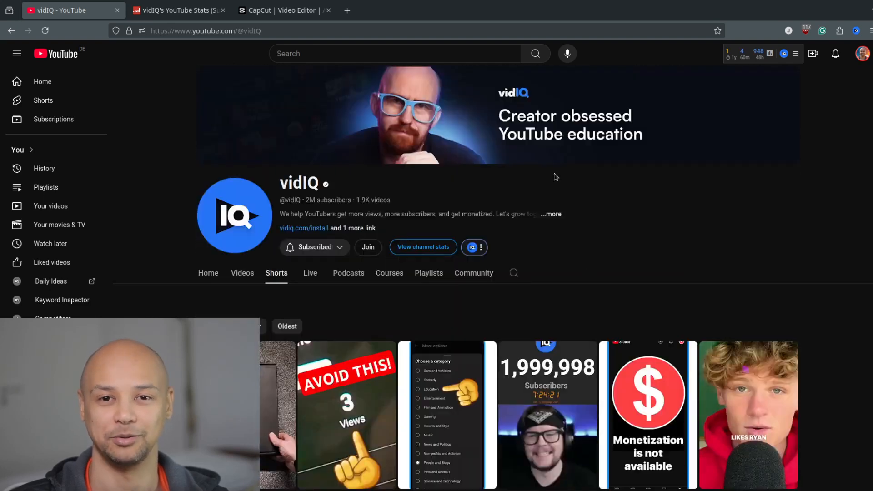
Switch to the CapCut editor and choose the 9:16 aspect ratio for the project.
{"action": "left_click", "coordinate": [296, 13]}
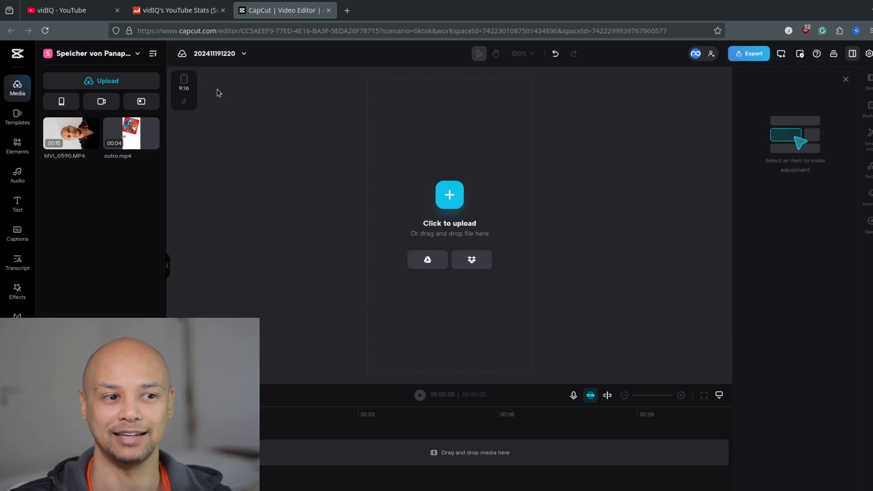
{"action": "left_click", "coordinate": [184, 81]}
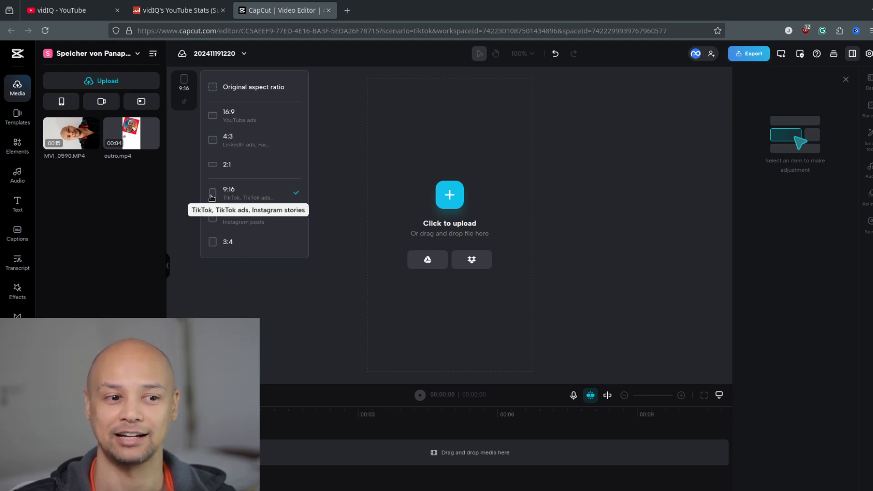
{"action": "left_click", "coordinate": [241, 196]}
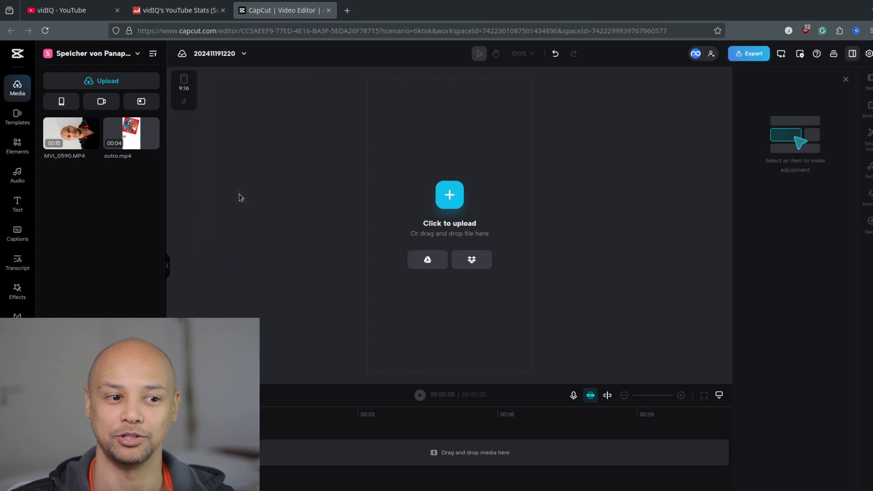
Try the original aspect ratio for the project, and return it to 9:16.
{"action": "left_click", "coordinate": [191, 82]}
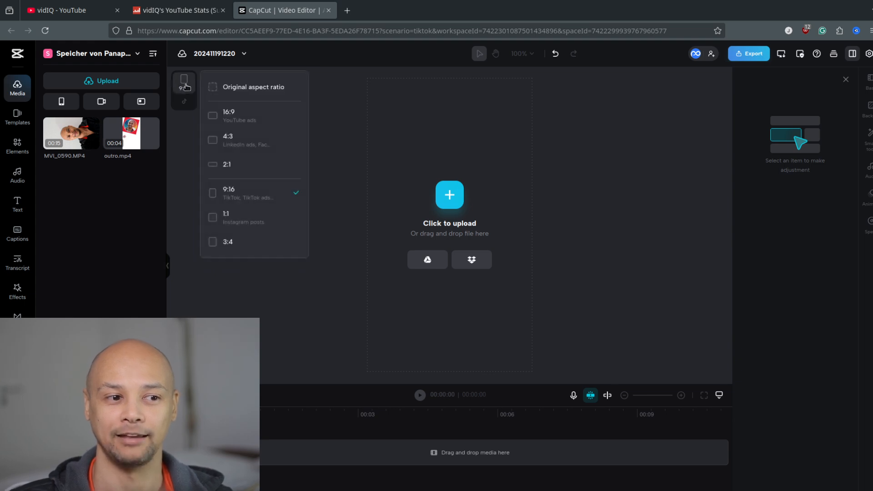
{"action": "left_click", "coordinate": [253, 87]}
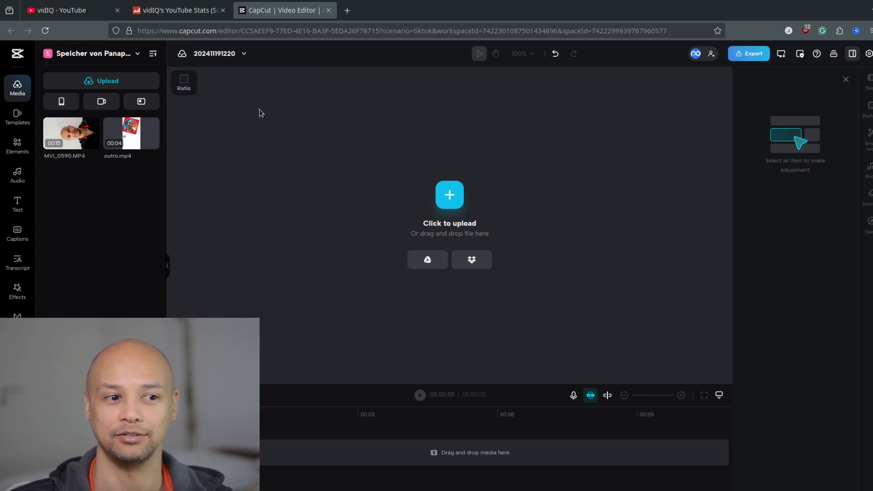
{"action": "left_click", "coordinate": [184, 83]}
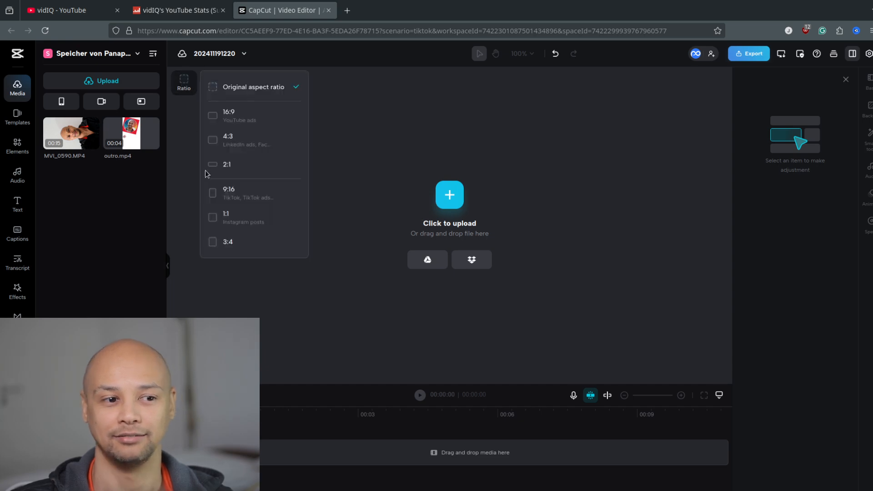
{"action": "left_click", "coordinate": [248, 190]}
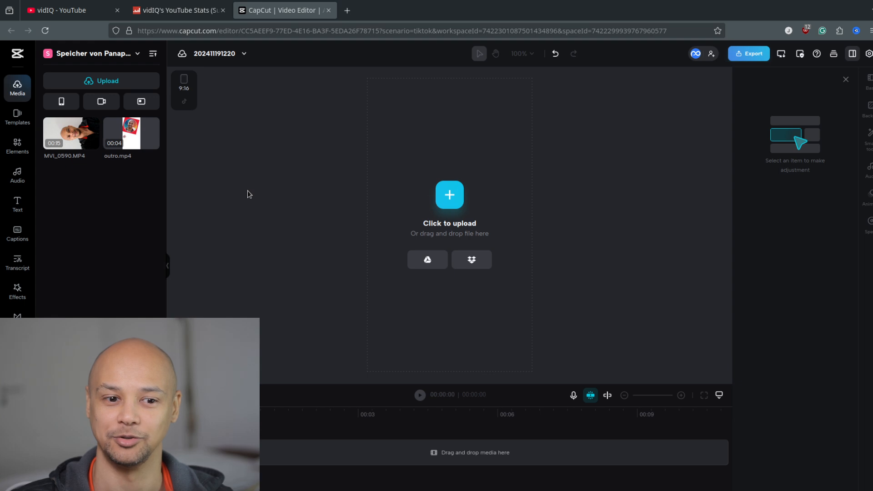
{"action": "left_click", "coordinate": [183, 85]}
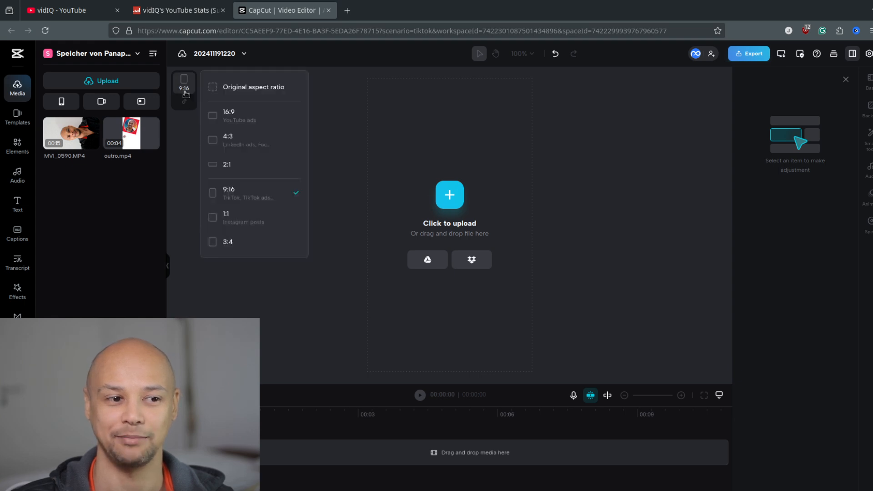
{"action": "left_click", "coordinate": [344, 152]}
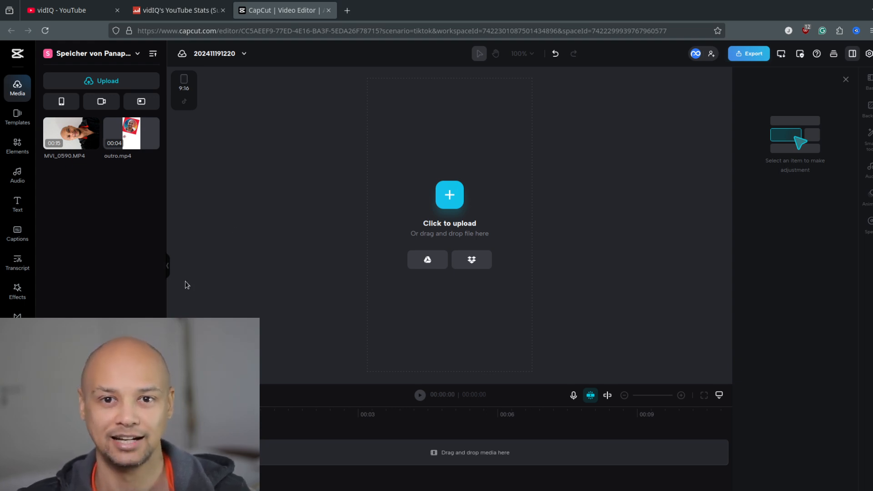
Add the uploaded clip MVI_0590.MP4 to the timeline.
{"action": "mouse_move", "coordinate": [83, 132]}
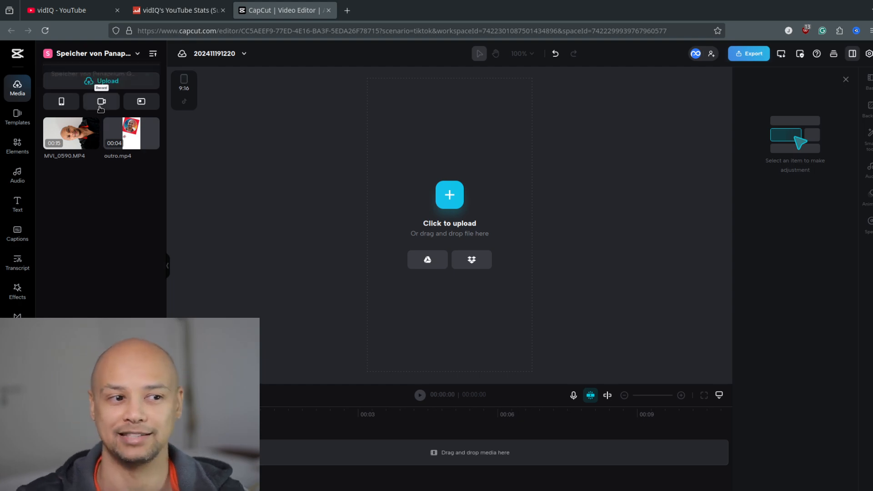
{"action": "mouse_move", "coordinate": [95, 82]}
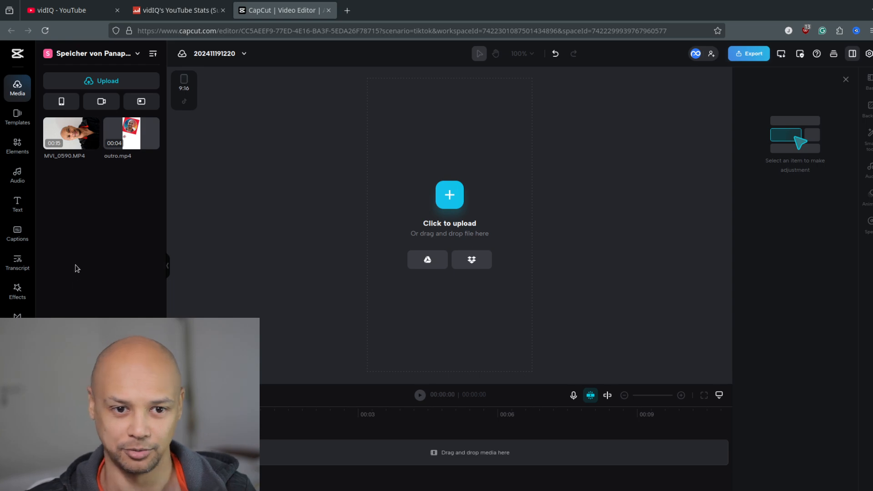
{"action": "left_click", "coordinate": [67, 133]}
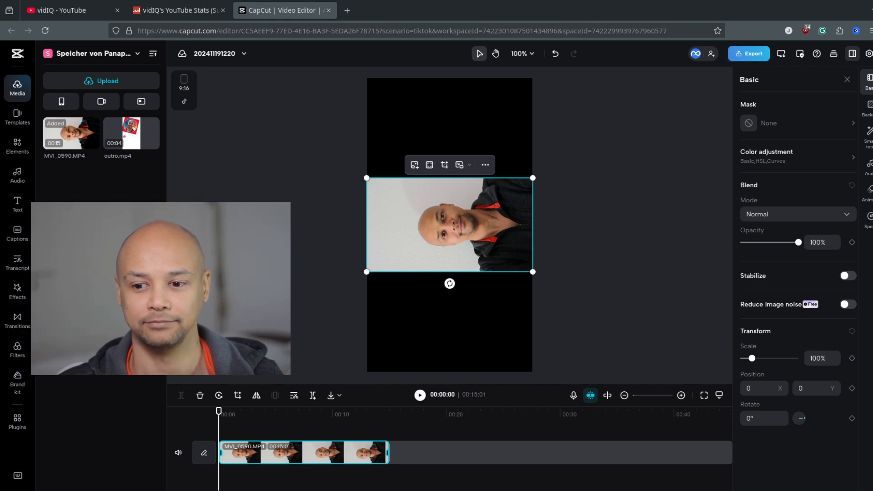
{"action": "left_click", "coordinate": [48, 163]}
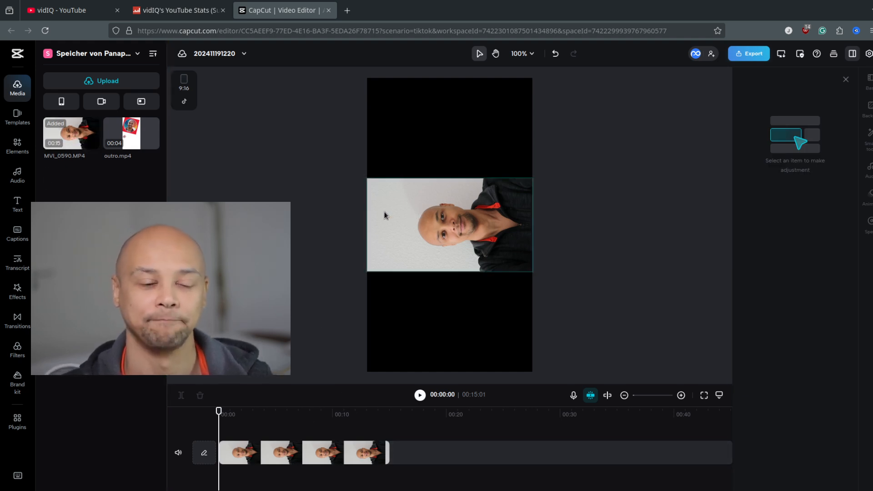
Rotate the sideways clip 90° on the canvas so the person stands upright.
{"action": "left_click", "coordinate": [409, 221]}
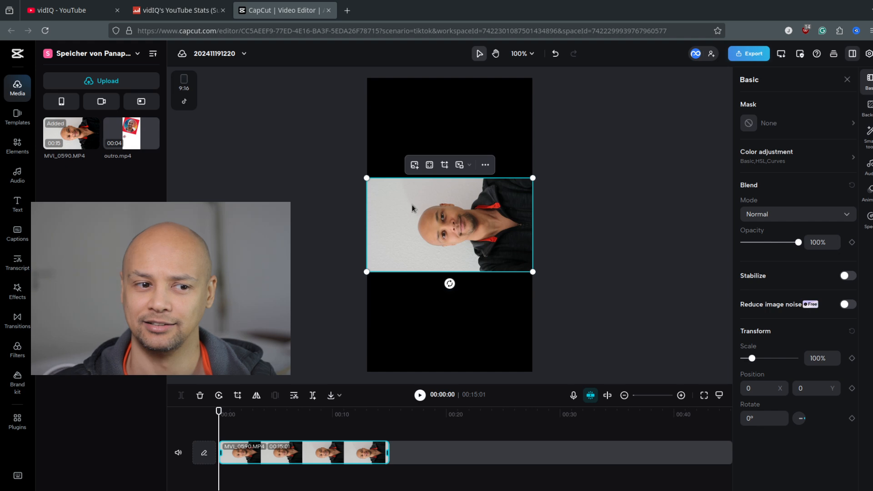
{"action": "left_click", "coordinate": [485, 165]}
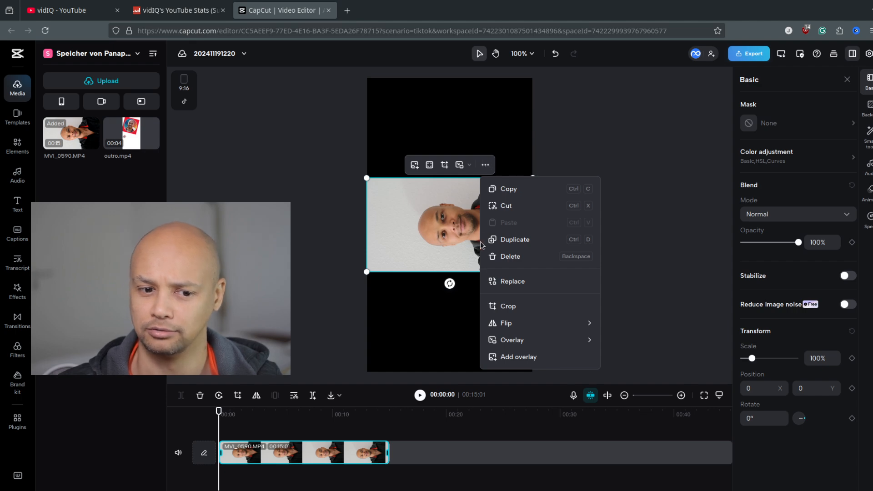
{"action": "mouse_move", "coordinate": [515, 323]}
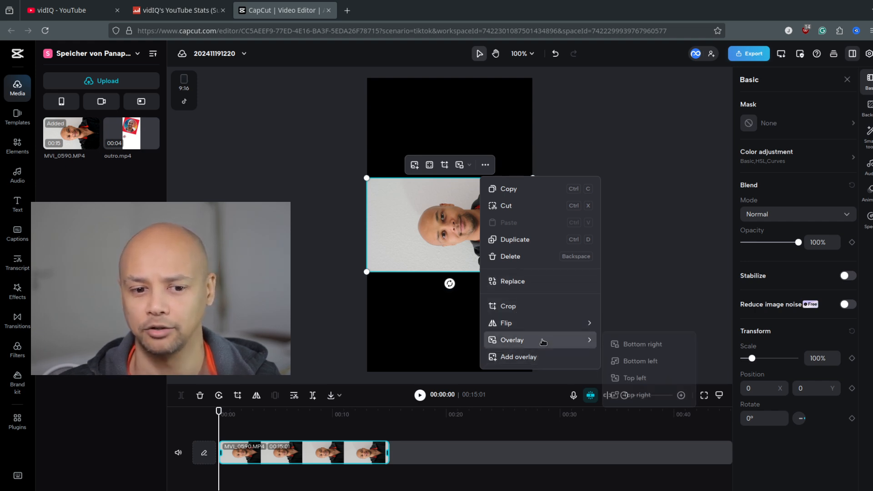
{"action": "mouse_move", "coordinate": [545, 325]}
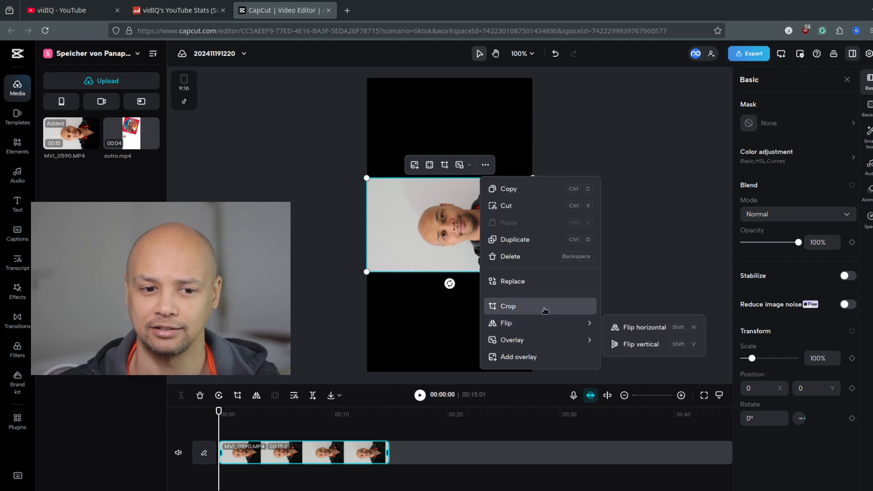
{"action": "left_click_drag", "start_coordinate": [449, 283], "coordinate": [365, 219]}
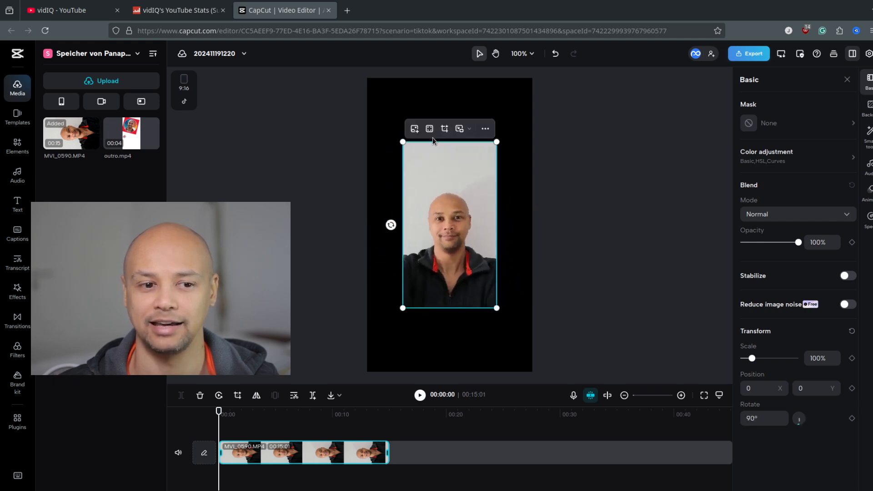
Enlarge the clip to about 192% so it fills the vertical frame, and position it at about X 15, Y 52.
{"action": "left_click_drag", "start_coordinate": [402, 140], "coordinate": [347, 73]}
{"action": "left_click_drag", "start_coordinate": [496, 308], "coordinate": [532, 372]}
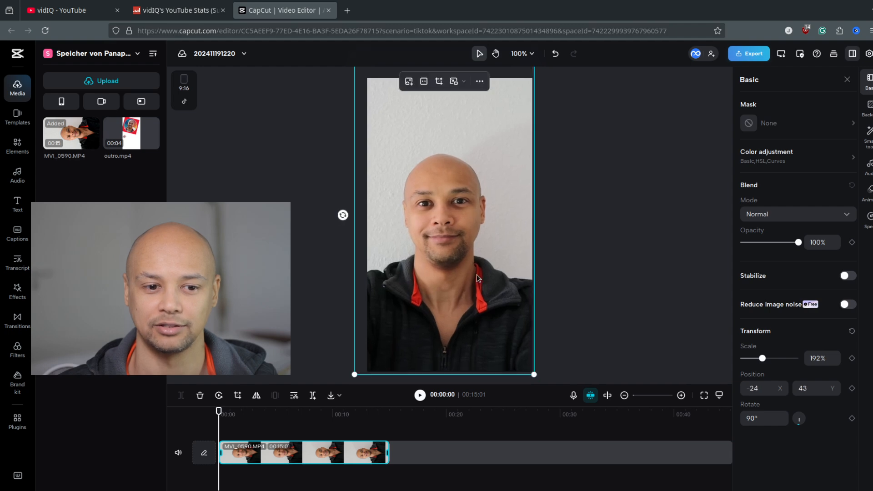
{"action": "mouse_move", "coordinate": [468, 252]}
{"action": "left_mouse_down"}
{"action": "mouse_move", "coordinate": [481, 229]}
{"action": "mouse_move", "coordinate": [476, 254]}
{"action": "left_mouse_up"}
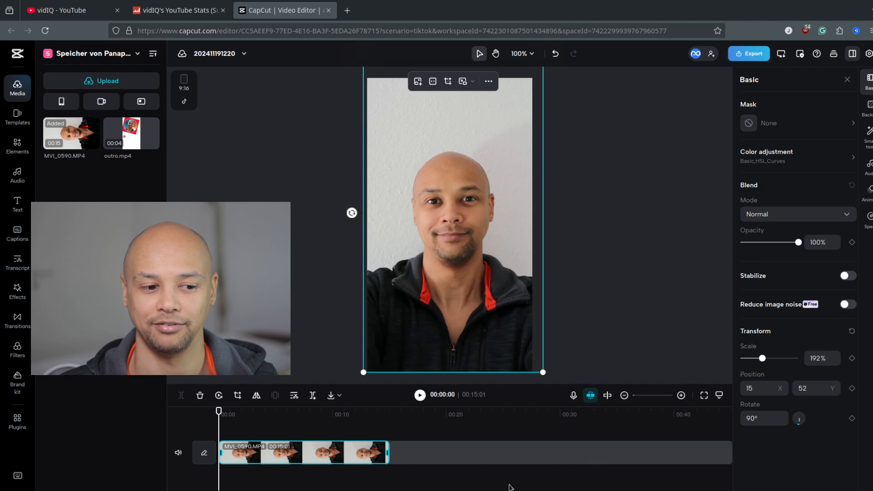
Play the clip from start to end, return the playhead to the beginning and deselect the clip.
{"action": "mouse_move", "coordinate": [218, 411]}
{"action": "left_mouse_down"}
{"action": "mouse_move", "coordinate": [229, 412]}
{"action": "mouse_move", "coordinate": [217, 413]}
{"action": "left_mouse_up"}
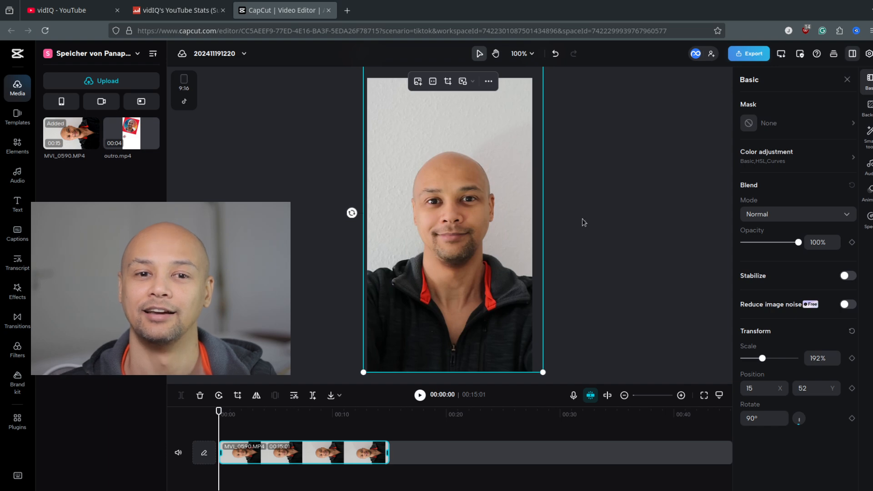
{"action": "key", "text": "space"}
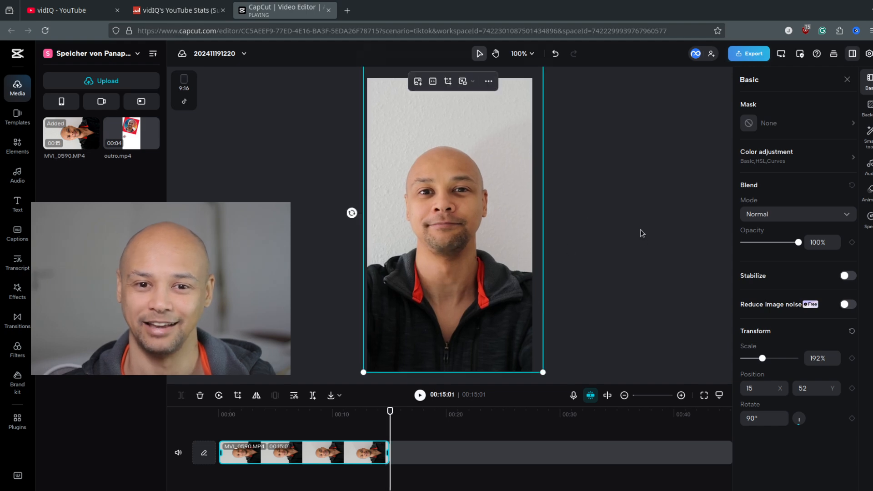
{"action": "left_click_drag", "start_coordinate": [375, 415], "coordinate": [211, 428]}
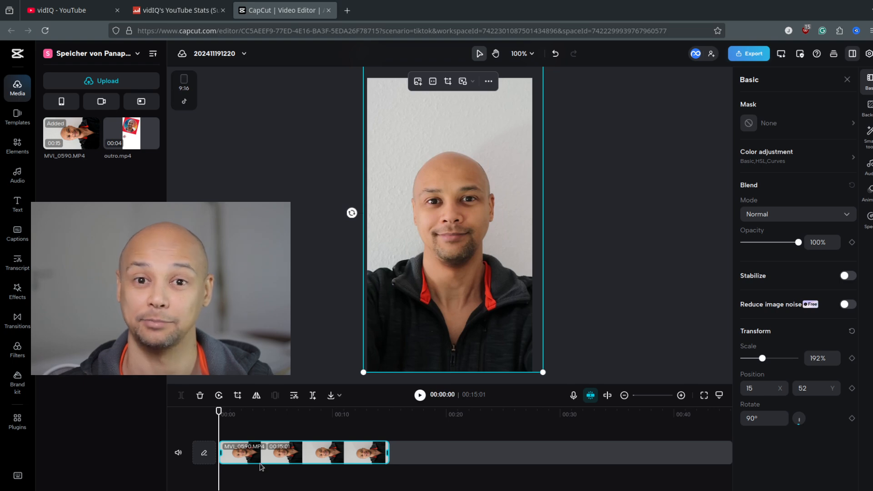
{"action": "left_click", "coordinate": [506, 224]}
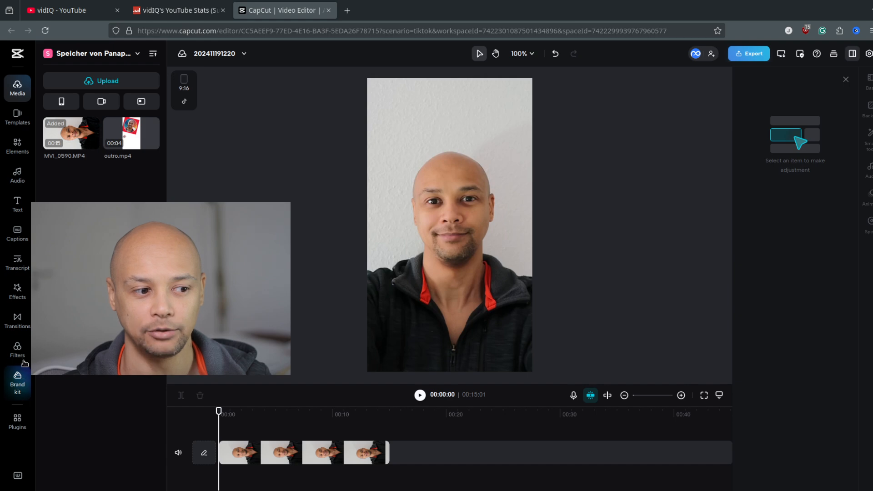
Generate auto captions for the video with English (US) as the spoken language.
{"action": "left_click", "coordinate": [19, 238]}
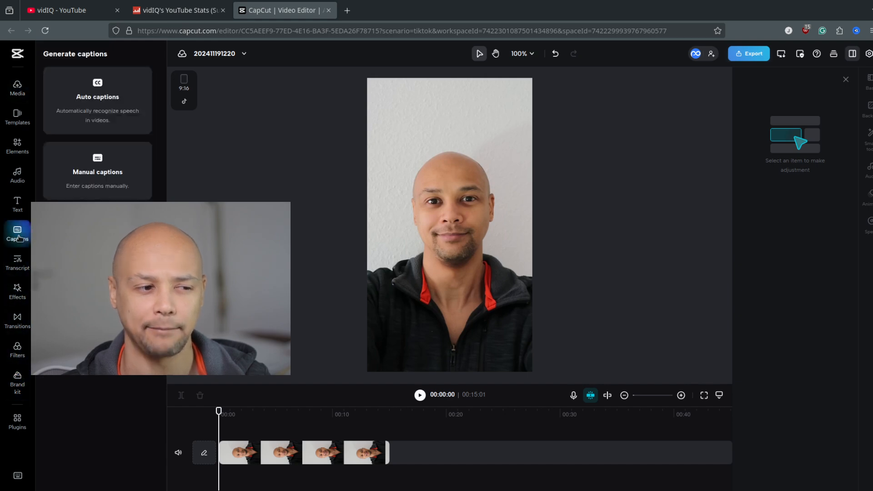
{"action": "left_click", "coordinate": [96, 95]}
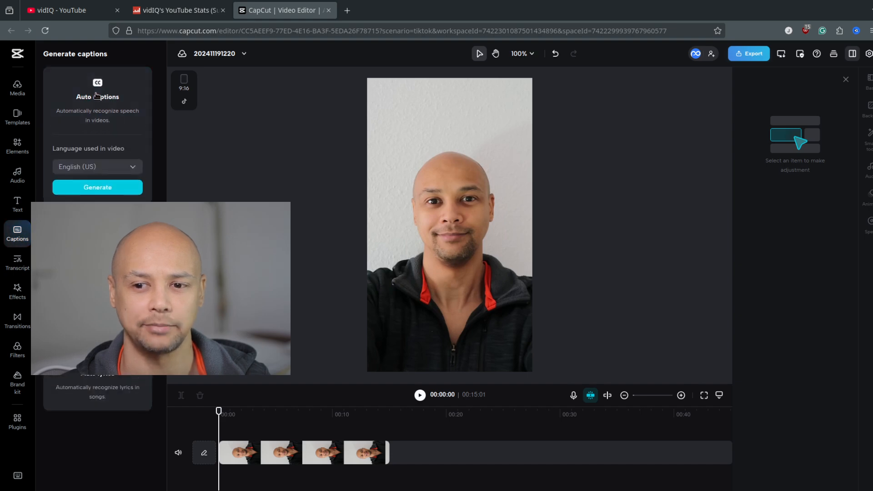
{"action": "left_click", "coordinate": [94, 188]}
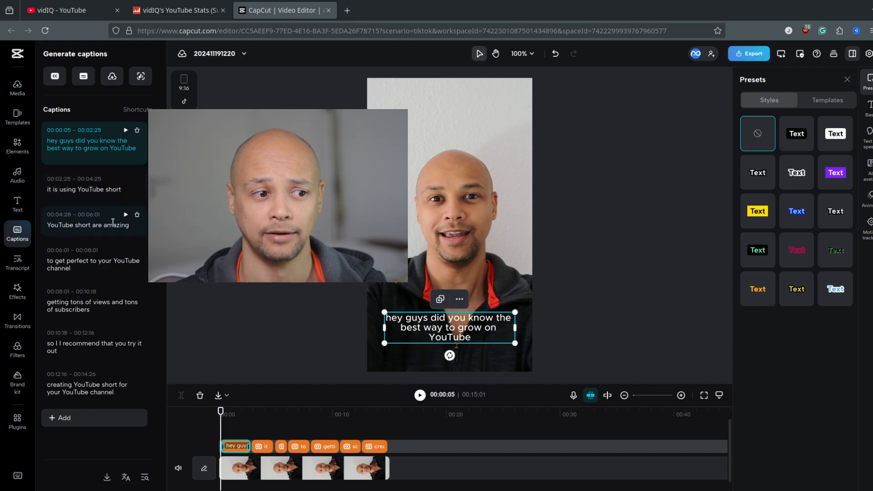
Correct the fourth caption, starting at 00:06:01, to read "to get subscribers to your YouTube channel".
{"action": "double_click", "coordinate": [77, 261]}
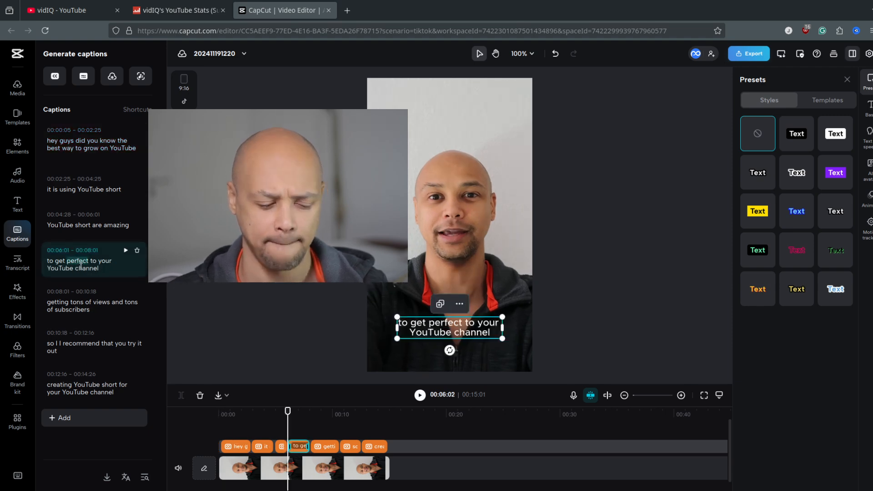
{"action": "type", "text": "views"}
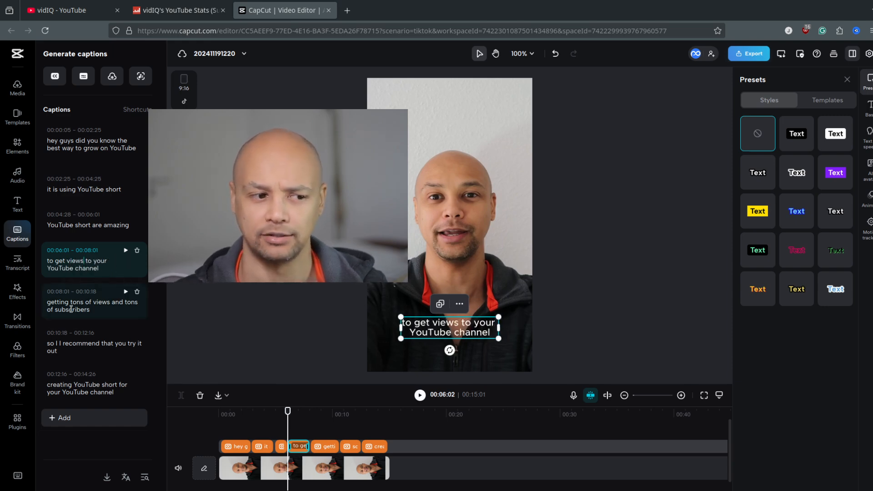
{"action": "double_click", "coordinate": [75, 263]}
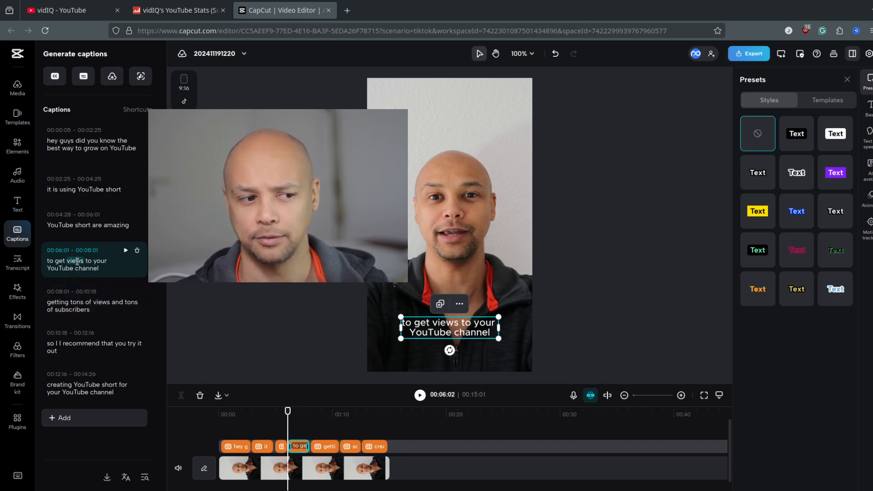
{"action": "type", "text": "subscri"}
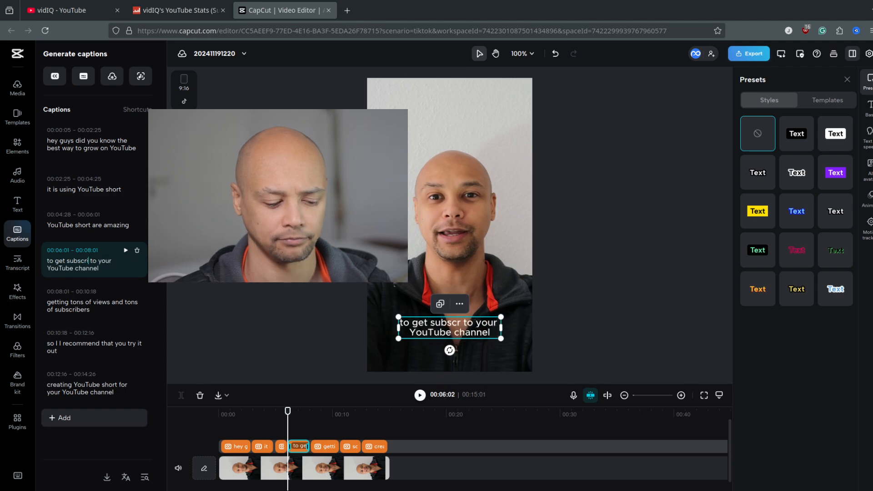
{"action": "type", "text": "bers"}
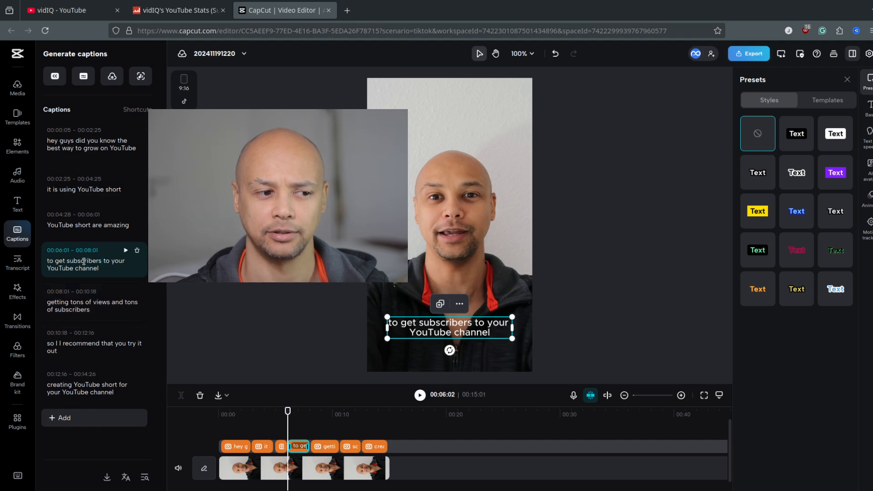
Replay the opening seconds and change "subscribers" to "traffic" in the fourth caption, starting at 00:06:01.
{"action": "left_click", "coordinate": [276, 412]}
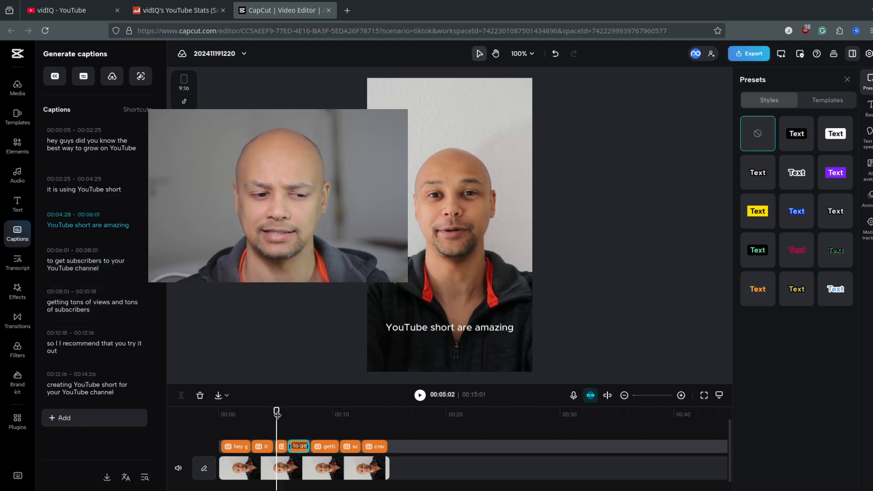
{"action": "left_click", "coordinate": [260, 413]}
{"action": "left_click", "coordinate": [242, 415]}
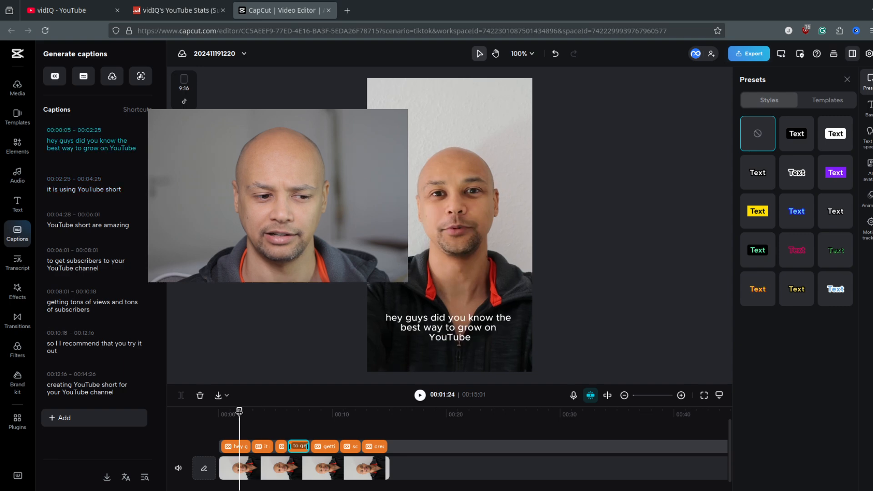
{"action": "key", "text": "space"}
{"action": "key", "text": "space"}
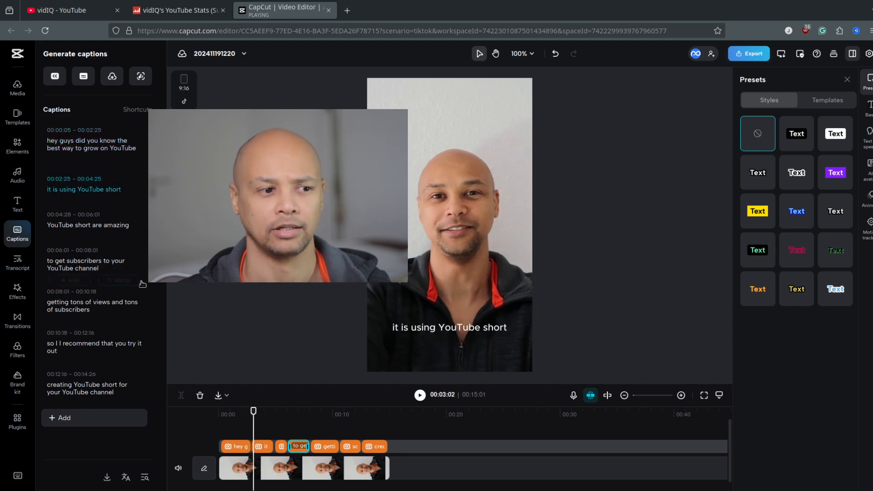
{"action": "key", "text": "space"}
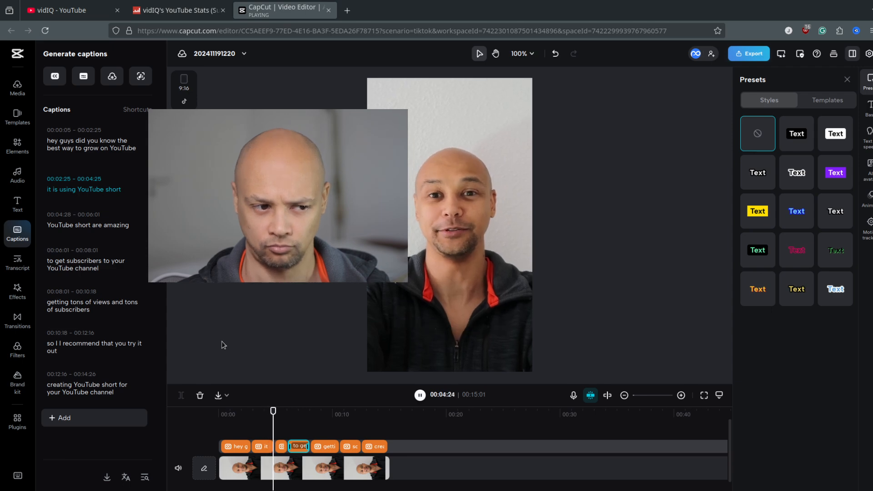
{"action": "double_click", "coordinate": [84, 261]}
{"action": "type", "text": "traffic"}
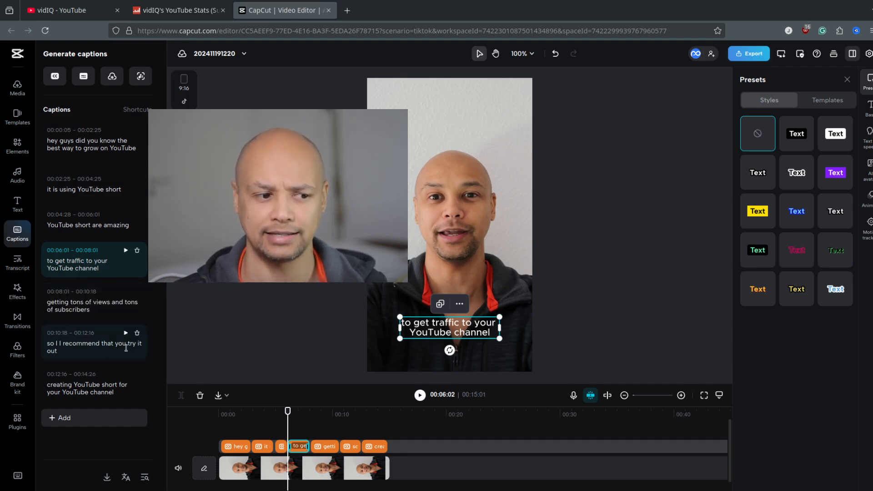
Delete the duplicate "I" from the sixth caption so it reads "so I recommend that you try it out", and return the playhead to the start.
{"action": "left_click", "coordinate": [61, 343]}
{"action": "key", "text": "BackSpace"}
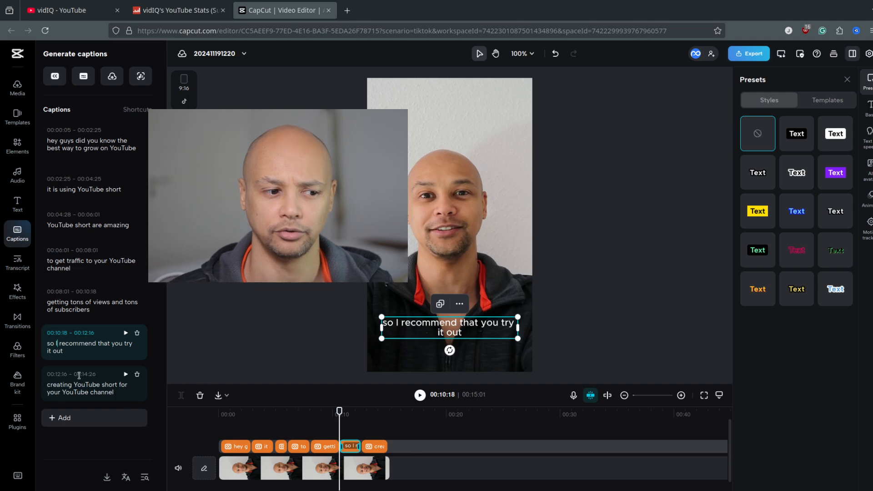
{"action": "left_click_drag", "start_coordinate": [339, 410], "coordinate": [211, 417]}
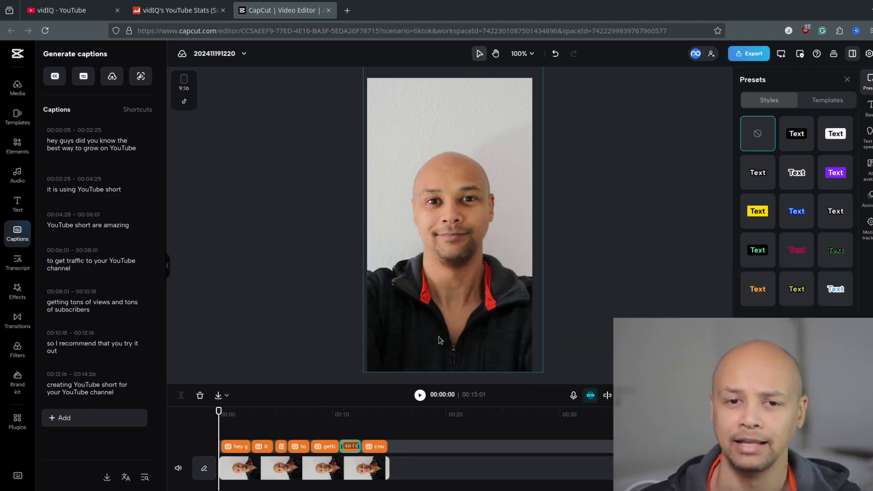
Scrub back and forth through the timeline to review the captions over the video.
{"action": "left_click", "coordinate": [234, 426]}
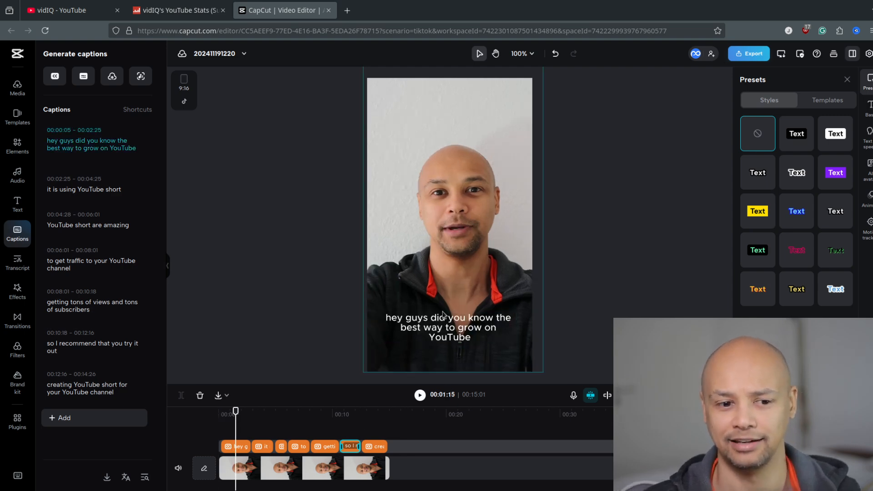
{"action": "left_click", "coordinate": [264, 420]}
{"action": "left_click", "coordinate": [296, 420]}
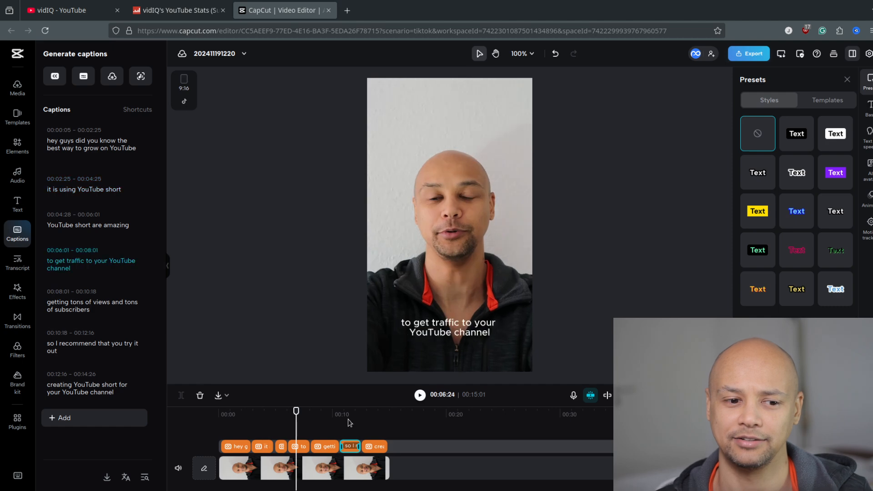
{"action": "left_click", "coordinate": [349, 422]}
{"action": "left_click", "coordinate": [370, 416]}
{"action": "left_click", "coordinate": [328, 420]}
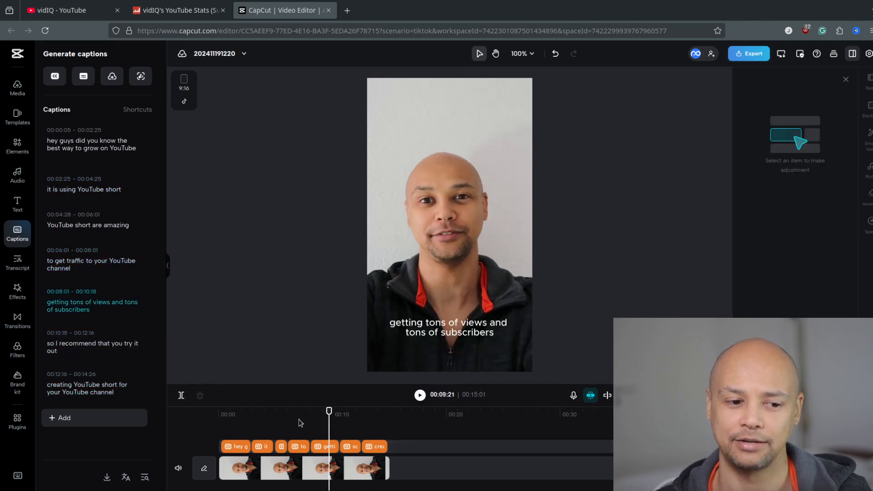
{"action": "left_click", "coordinate": [295, 421]}
{"action": "left_click", "coordinate": [274, 420]}
{"action": "left_click", "coordinate": [258, 420]}
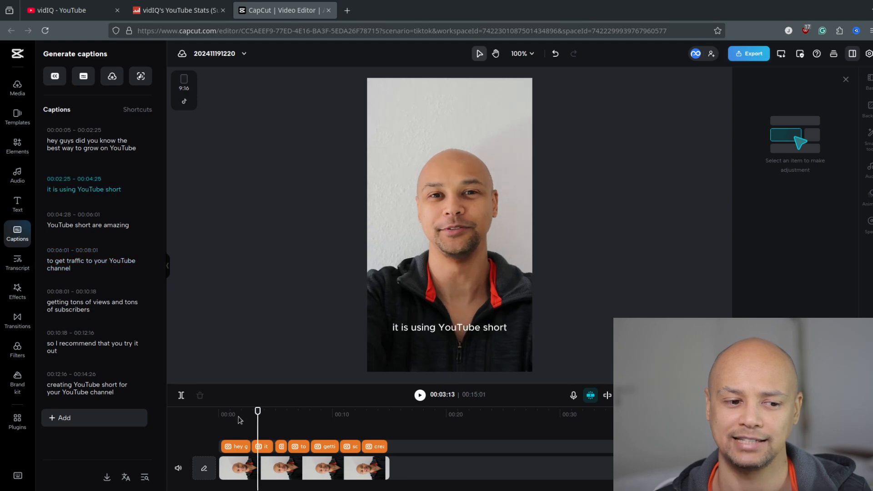
{"action": "left_click", "coordinate": [239, 421]}
{"action": "left_click", "coordinate": [356, 420]}
{"action": "left_click", "coordinate": [381, 422]}
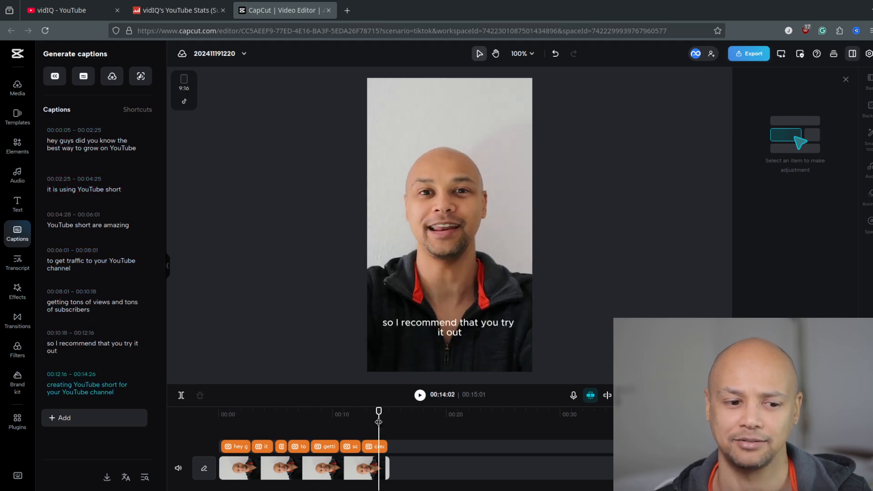
{"action": "left_click", "coordinate": [344, 423]}
{"action": "left_click_drag", "start_coordinate": [344, 424], "coordinate": [348, 424]}
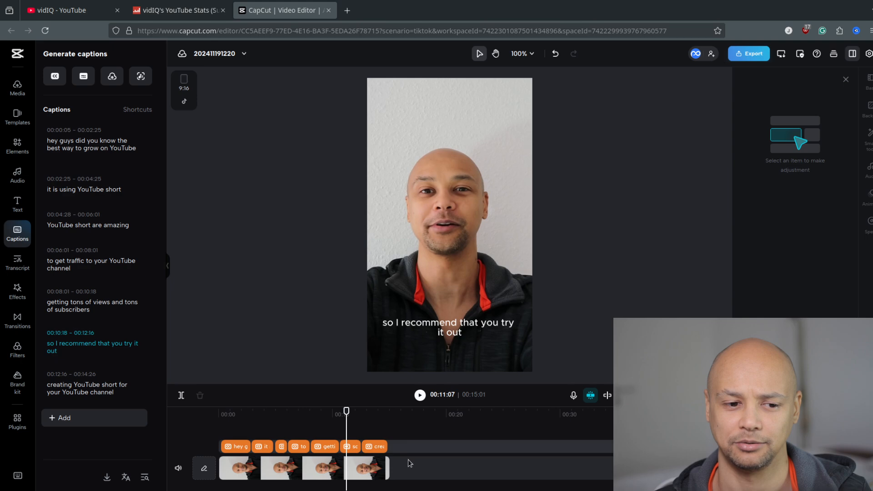
{"action": "left_click_drag", "start_coordinate": [414, 449], "coordinate": [223, 444]}
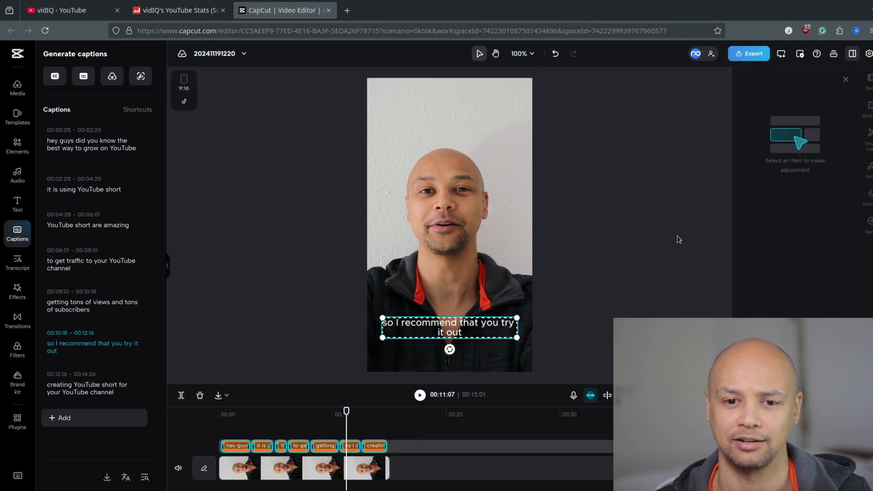
{"action": "left_click", "coordinate": [844, 80]}
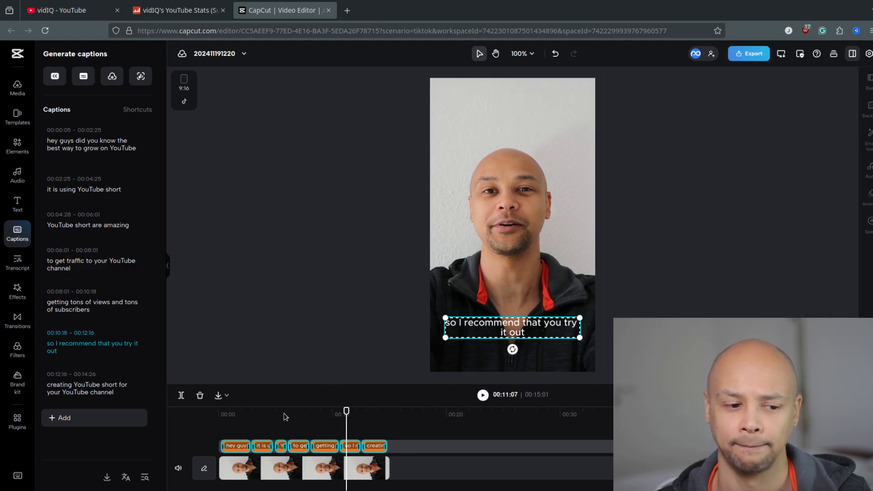
{"action": "left_click", "coordinate": [268, 414]}
Select the first caption and apply the free bold white italic "The quick brown fox" caption template.
{"action": "left_click", "coordinate": [233, 443]}
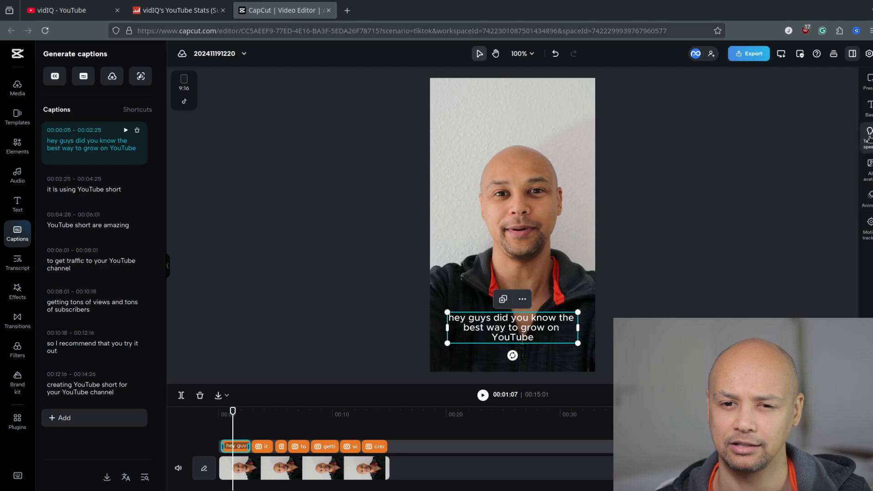
{"action": "left_click", "coordinate": [869, 108]}
{"action": "left_click", "coordinate": [869, 82]}
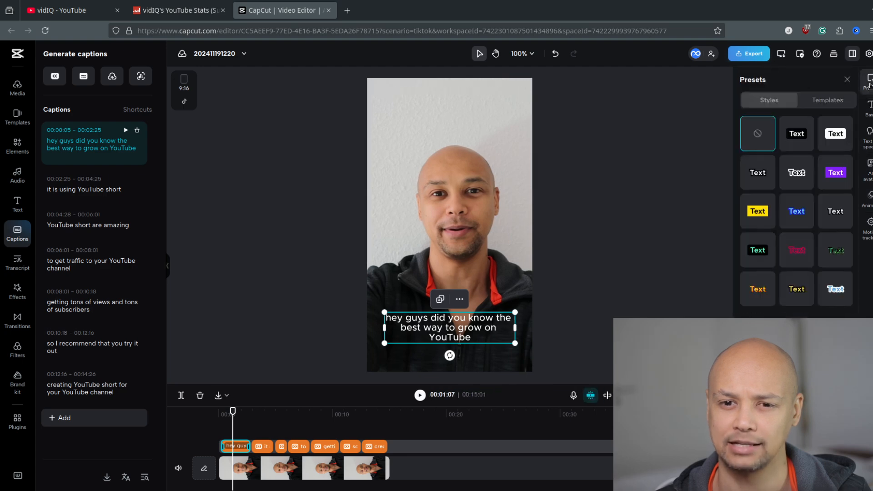
{"action": "left_click", "coordinate": [828, 101]}
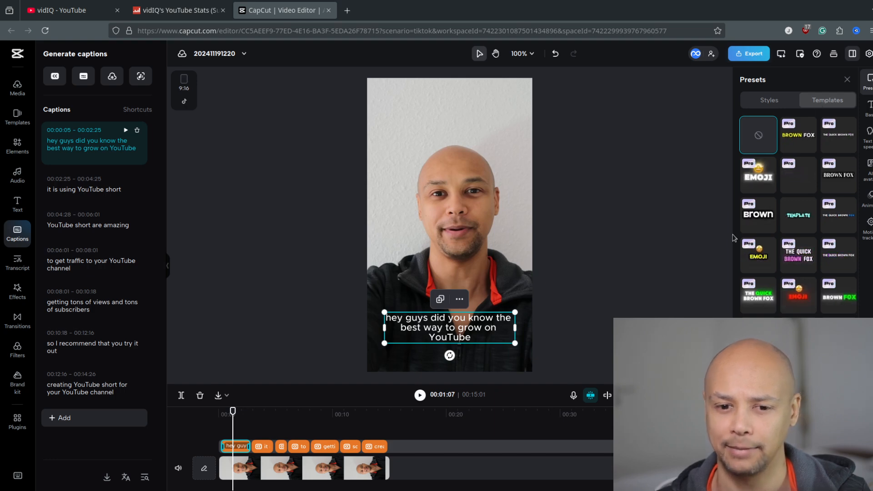
{"action": "scroll", "coordinate": [758, 251], "scroll_direction": "down", "scroll_amount": 3}
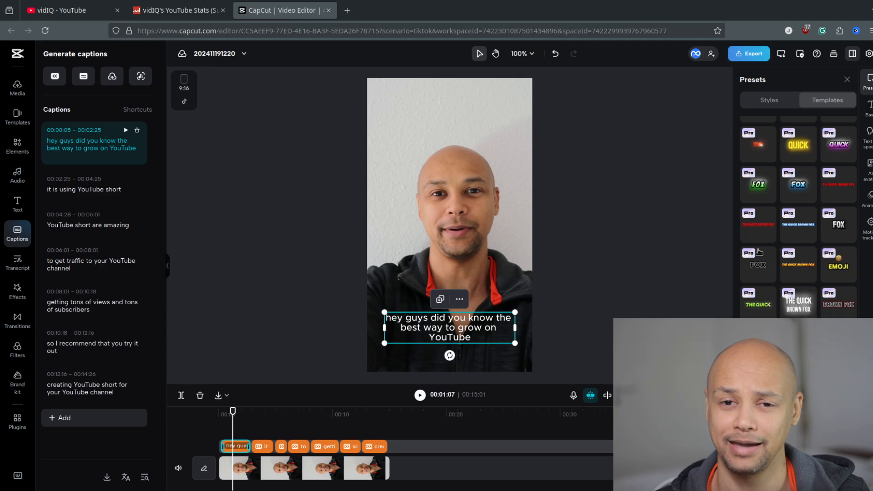
{"action": "scroll", "coordinate": [791, 259], "scroll_direction": "down", "scroll_amount": 2}
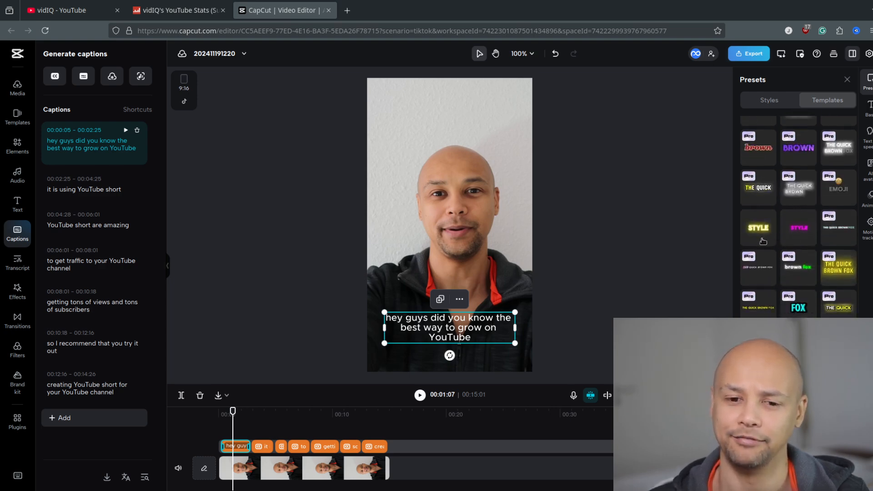
{"action": "scroll", "coordinate": [763, 237], "scroll_direction": "down", "scroll_amount": 3}
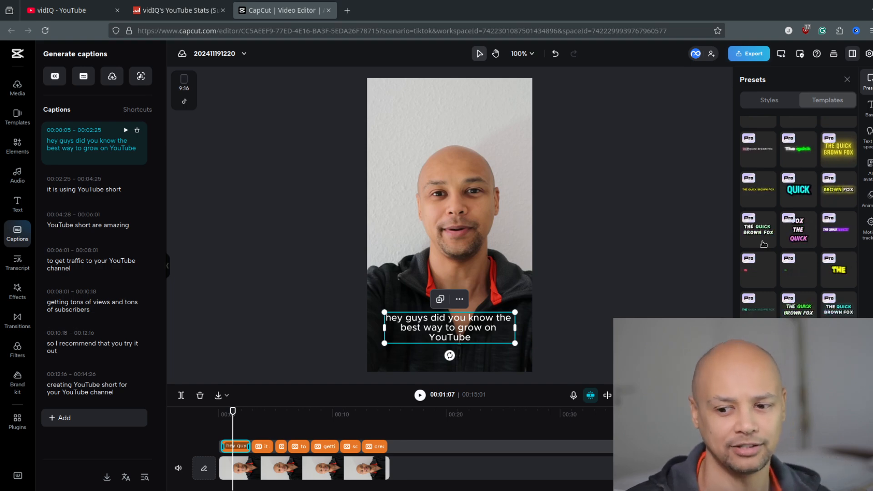
{"action": "scroll", "coordinate": [764, 225], "scroll_direction": "down", "scroll_amount": 12}
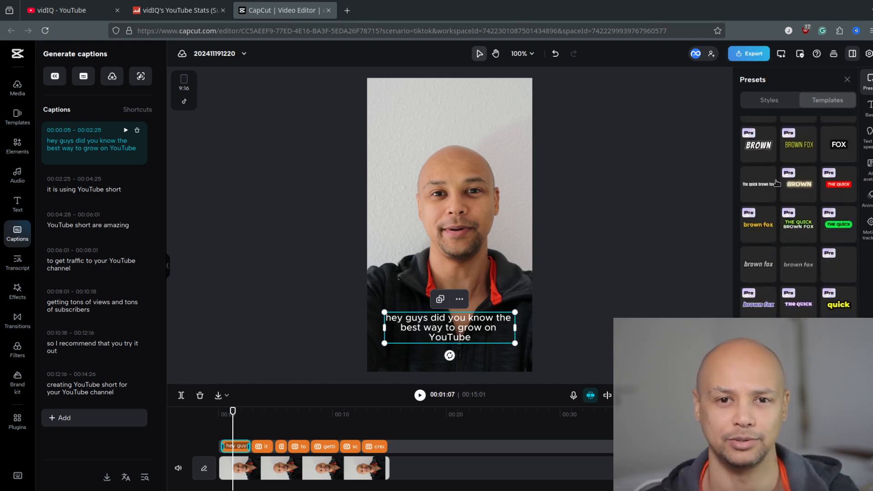
{"action": "left_click", "coordinate": [754, 267]}
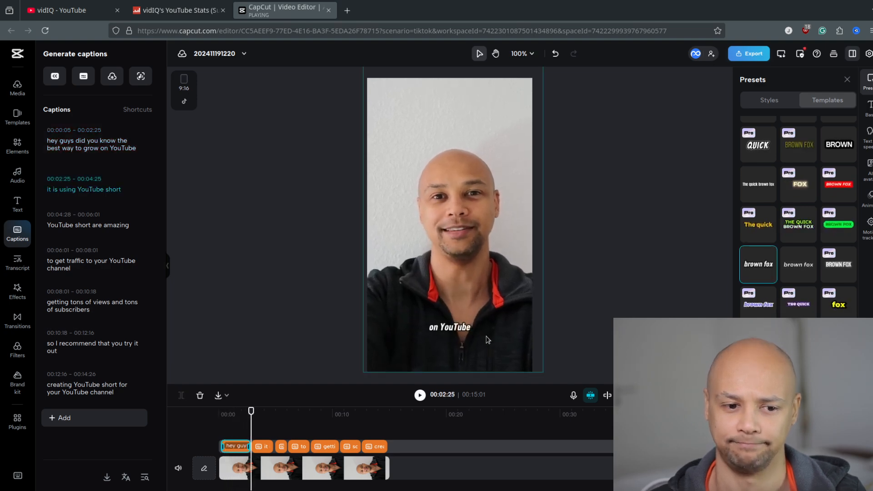
Enlarge the caption text and centre it horizontally over the chest in the lower part of the frame, then deselect it.
{"action": "left_click", "coordinate": [231, 415]}
{"action": "left_click_drag", "start_coordinate": [515, 315], "coordinate": [611, 287]}
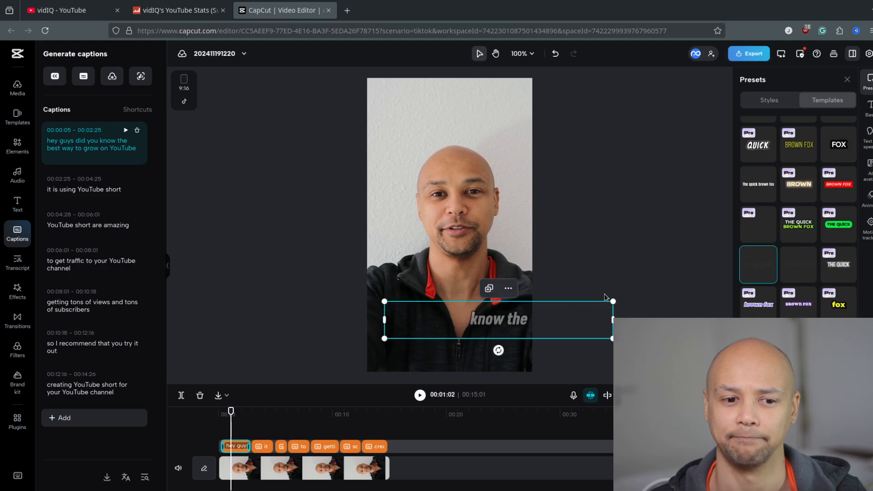
{"action": "left_click_drag", "start_coordinate": [502, 328], "coordinate": [460, 336]}
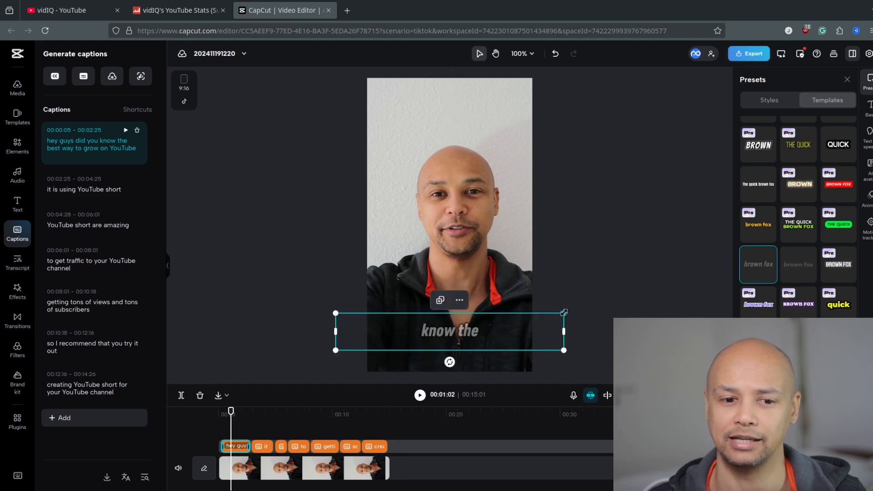
{"action": "left_click_drag", "start_coordinate": [563, 313], "coordinate": [575, 309]}
{"action": "left_click_drag", "start_coordinate": [467, 331], "coordinate": [465, 329]}
{"action": "left_click", "coordinate": [580, 274]}
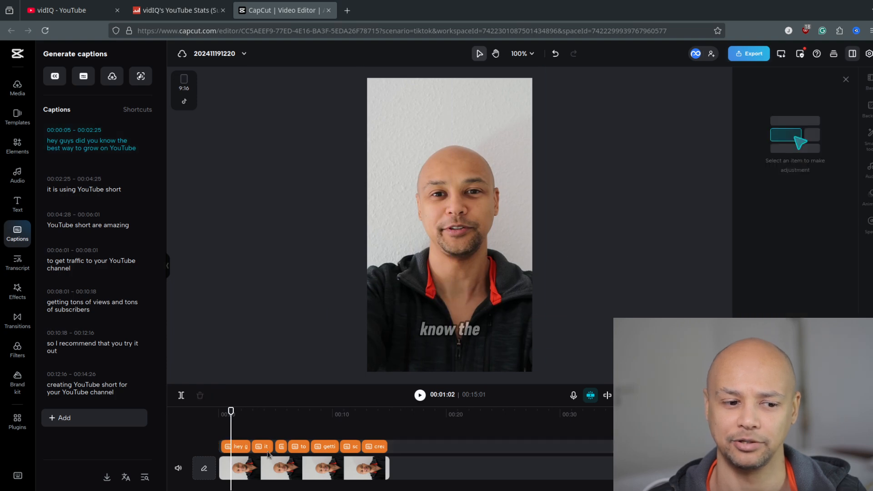
Play the video from start to end and spot-check the styled captions at several points.
{"action": "left_click_drag", "start_coordinate": [225, 416], "coordinate": [218, 411]}
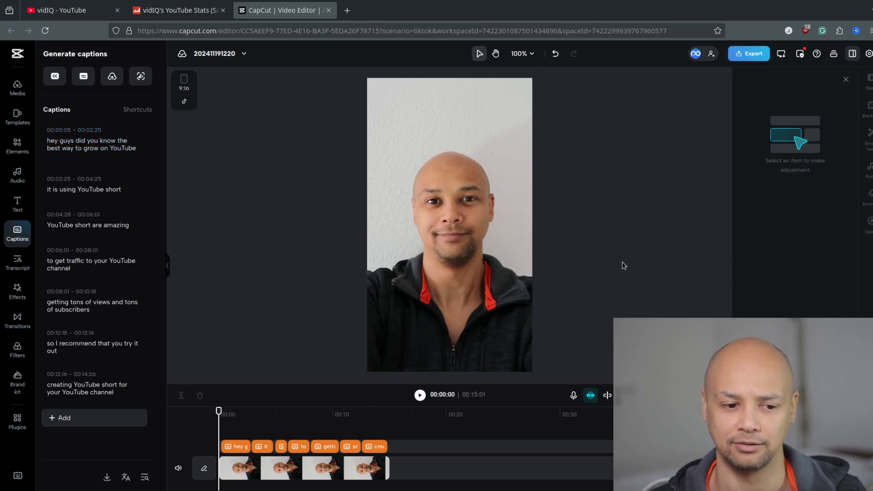
{"action": "key", "text": "space"}
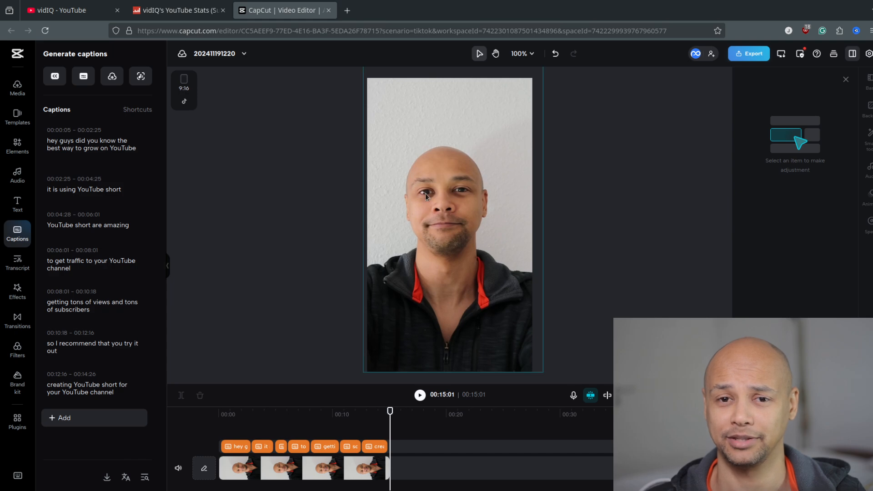
{"action": "left_click", "coordinate": [322, 416]}
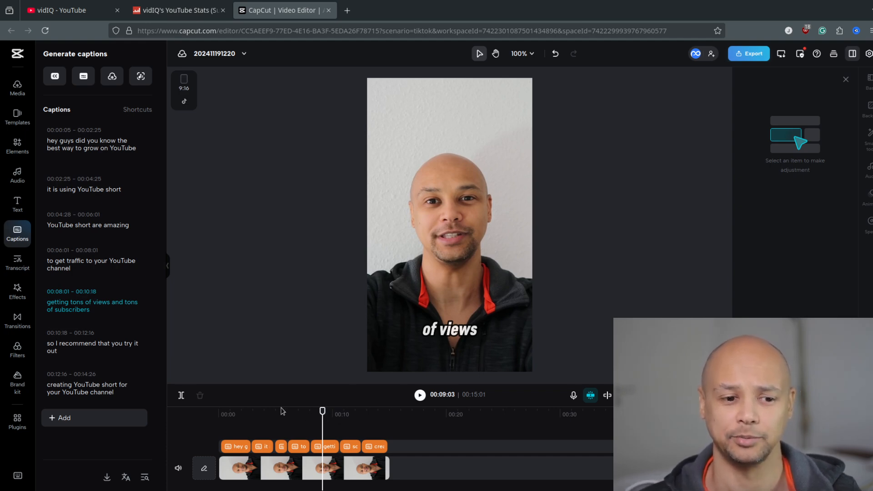
{"action": "left_click_drag", "start_coordinate": [223, 416], "coordinate": [370, 414]}
Reselect the first caption and browse the available caption templates.
{"action": "left_click", "coordinate": [232, 447]}
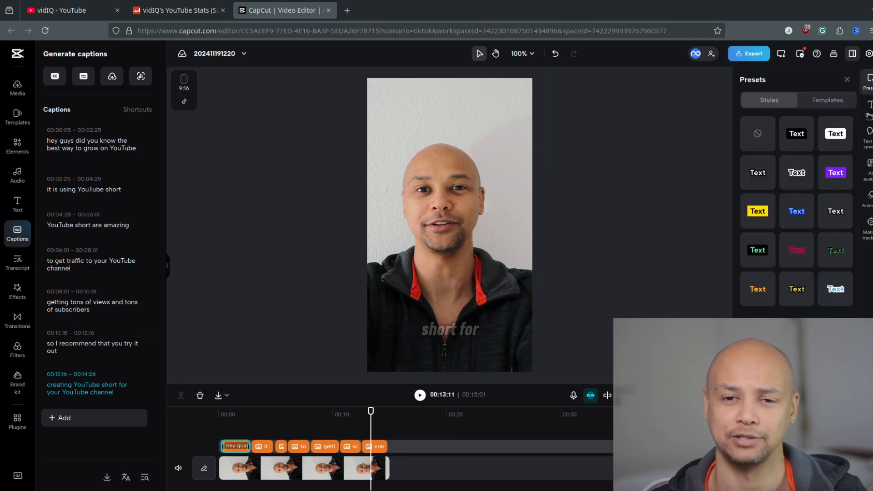
{"action": "left_click", "coordinate": [827, 100]}
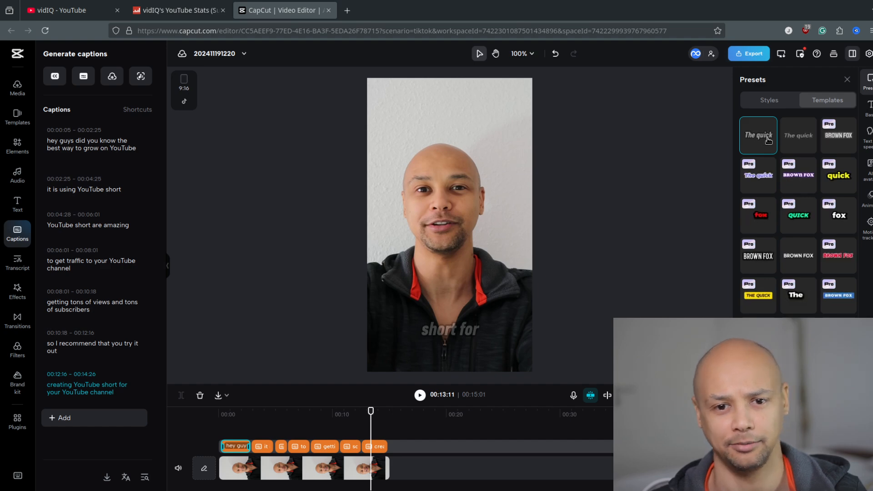
{"action": "scroll", "coordinate": [791, 204], "scroll_direction": "down", "scroll_amount": 5}
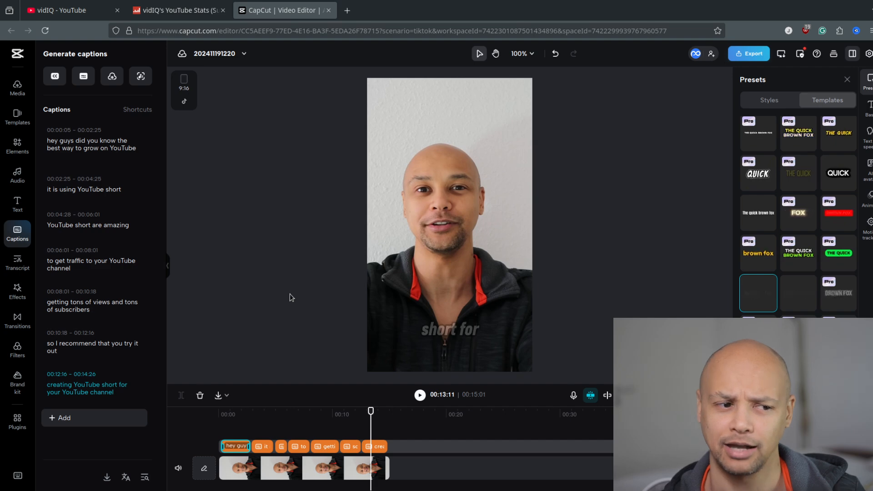
Browse the recommended music in the audio library and preview the track Hip Hop Background(814204).
{"action": "left_click", "coordinate": [18, 175]}
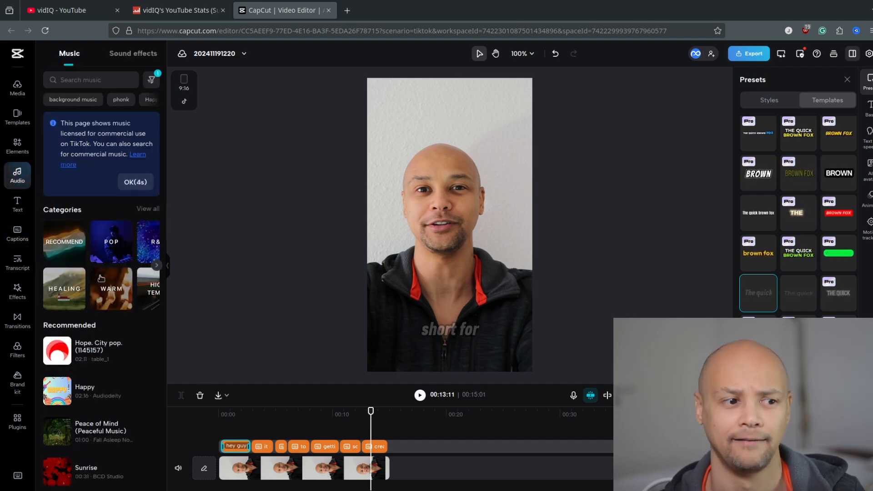
{"action": "scroll", "coordinate": [109, 321], "scroll_direction": "down", "scroll_amount": 4}
{"action": "scroll", "coordinate": [108, 322], "scroll_direction": "up", "scroll_amount": 3}
{"action": "scroll", "coordinate": [108, 322], "scroll_direction": "up", "scroll_amount": 1}
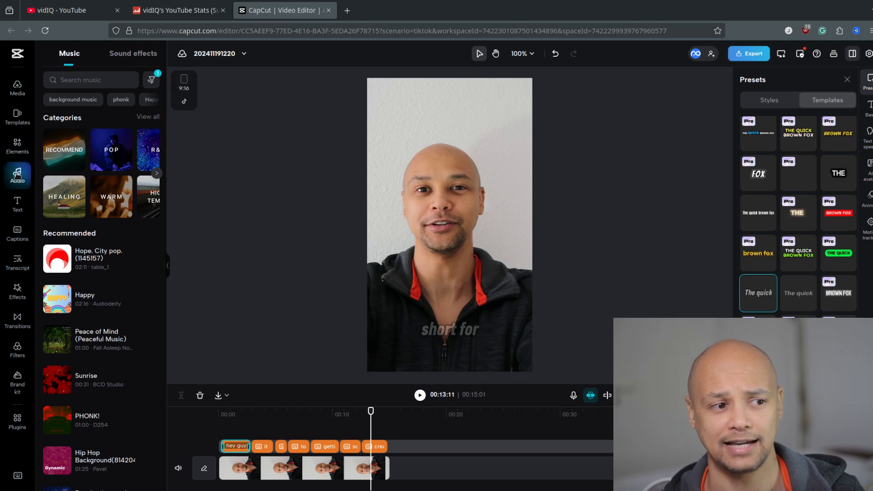
{"action": "scroll", "coordinate": [53, 214], "scroll_direction": "down", "scroll_amount": 3}
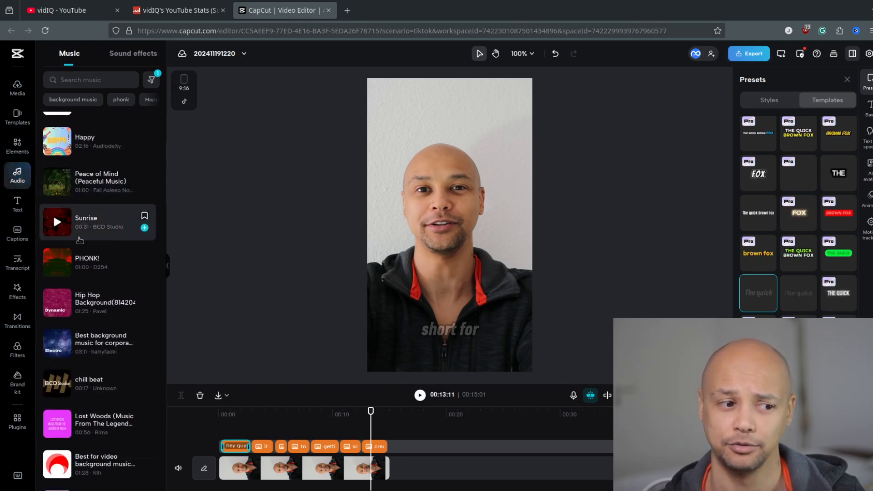
{"action": "left_click", "coordinate": [57, 304]}
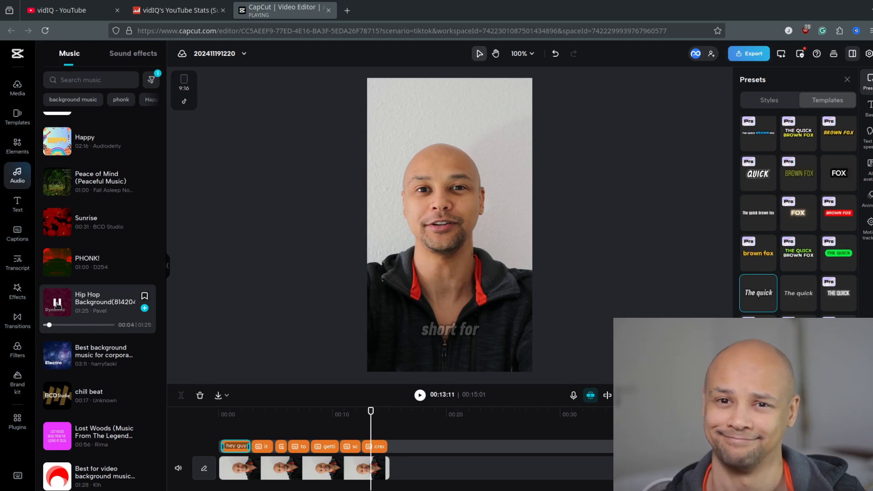
{"action": "left_click", "coordinate": [57, 303]}
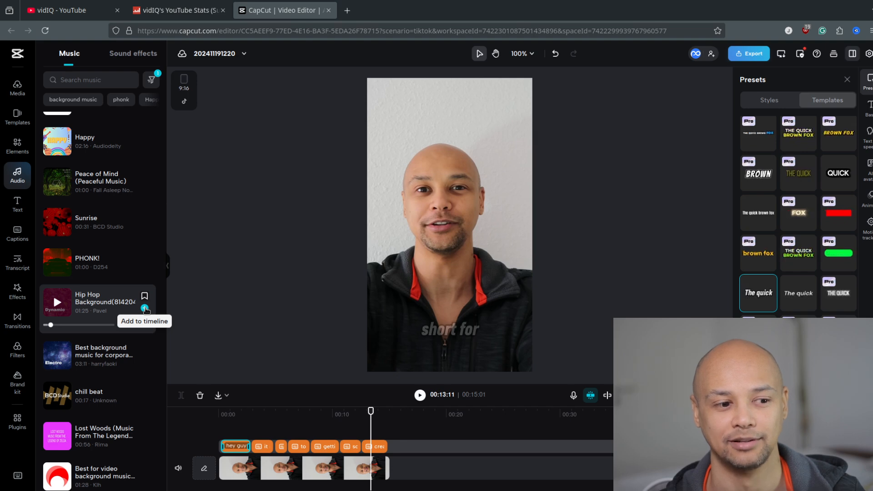
Add the Hip Hop Background(814204) track to the timeline and align its start with the beginning of the video.
{"action": "left_click", "coordinate": [145, 308]}
{"action": "scroll", "coordinate": [532, 450], "scroll_direction": "down", "scroll_amount": 1}
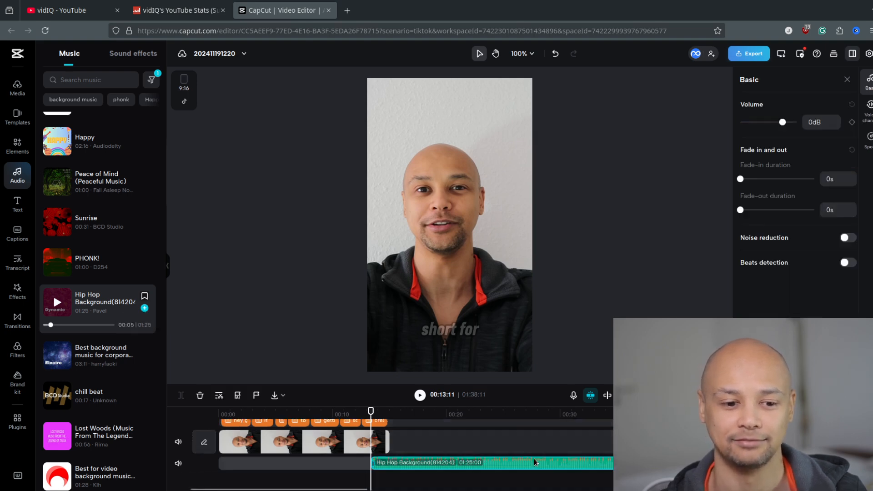
{"action": "left_click_drag", "start_coordinate": [531, 460], "coordinate": [380, 460]}
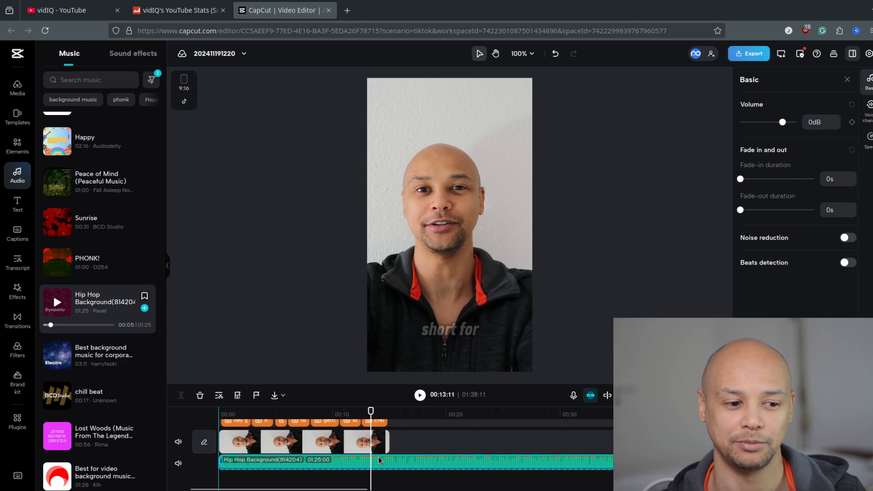
{"action": "scroll", "coordinate": [312, 433], "scroll_direction": "up", "scroll_amount": 1}
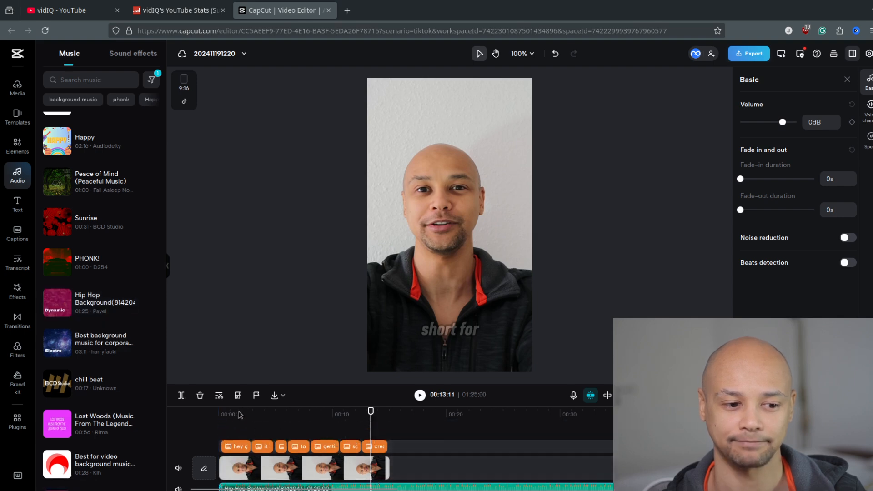
Play the first few seconds of the video to check the music level against the voice.
{"action": "left_click", "coordinate": [222, 414]}
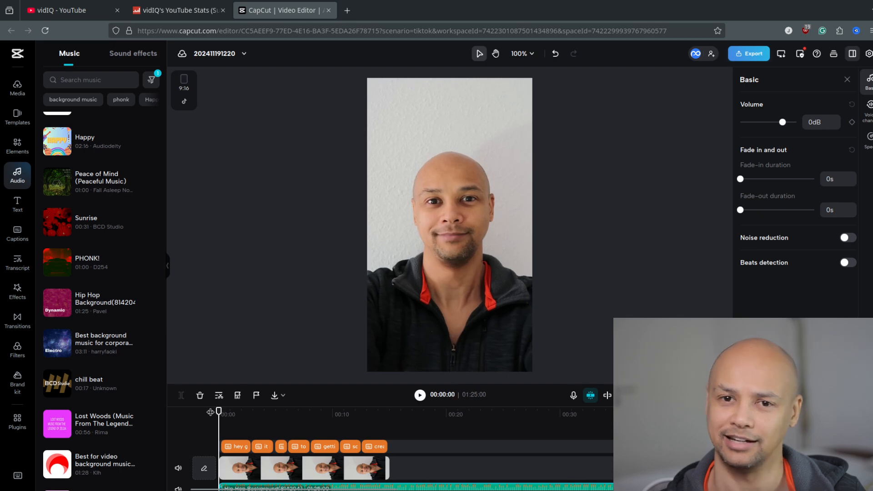
{"action": "key", "text": "space"}
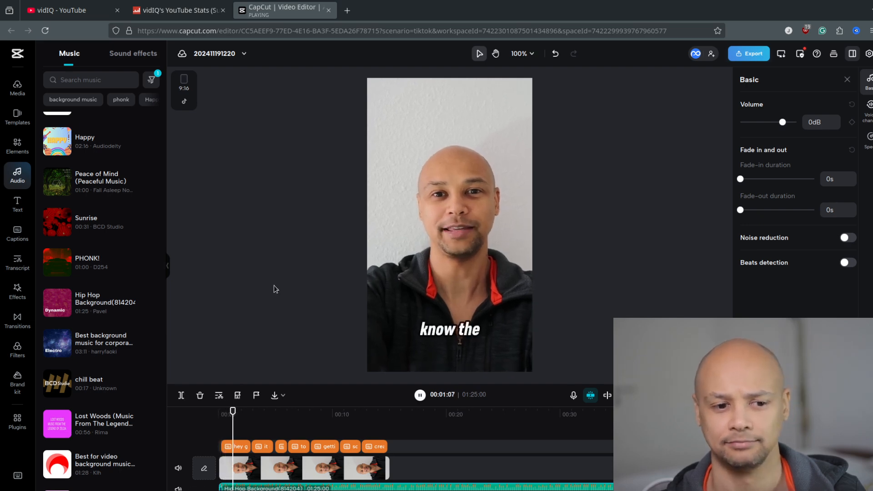
{"action": "key", "text": "space"}
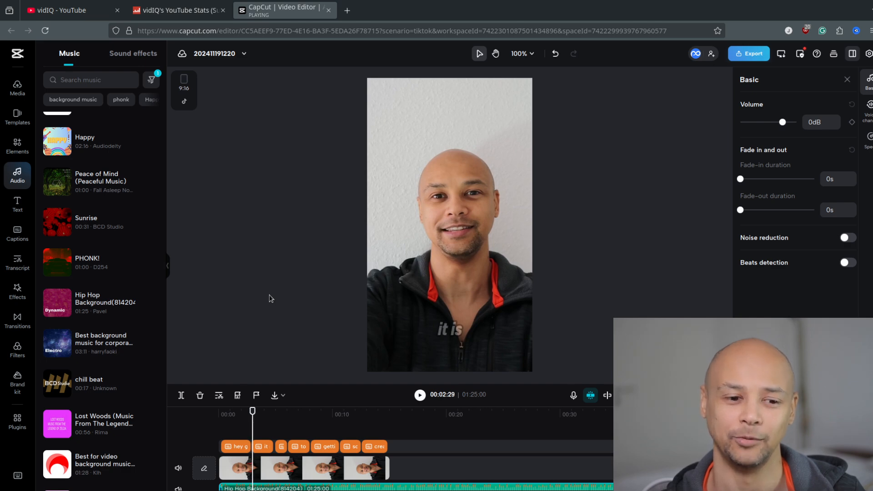
Lower the music track's volume to -18 dB and play the video from the start to check the mix.
{"action": "scroll", "coordinate": [424, 457], "scroll_direction": "down", "scroll_amount": 1}
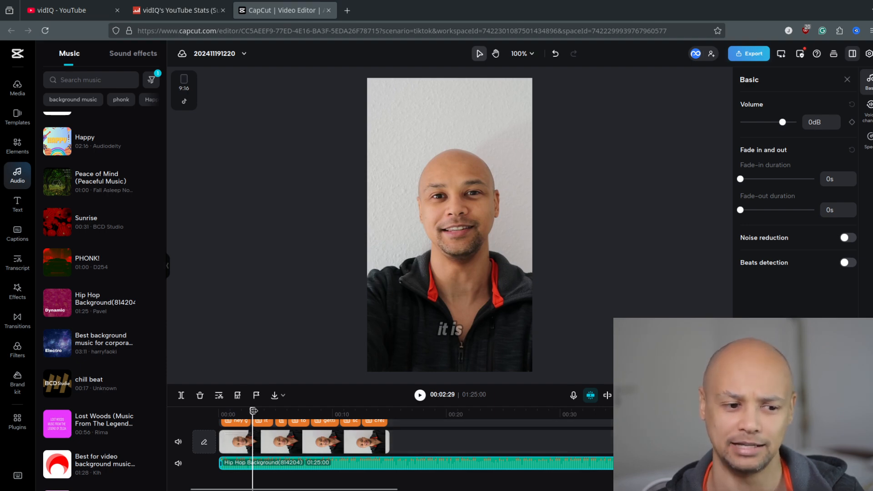
{"action": "left_click_drag", "start_coordinate": [257, 412], "coordinate": [220, 413]}
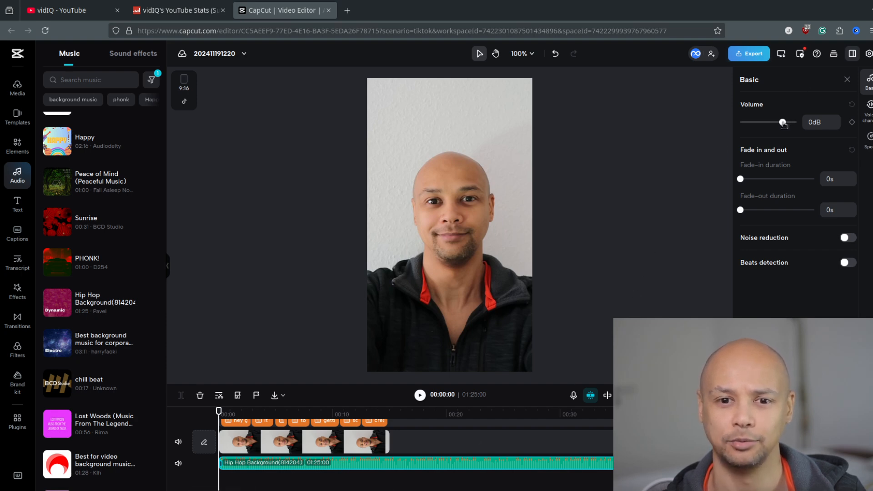
{"action": "left_click_drag", "start_coordinate": [784, 124], "coordinate": [774, 123]}
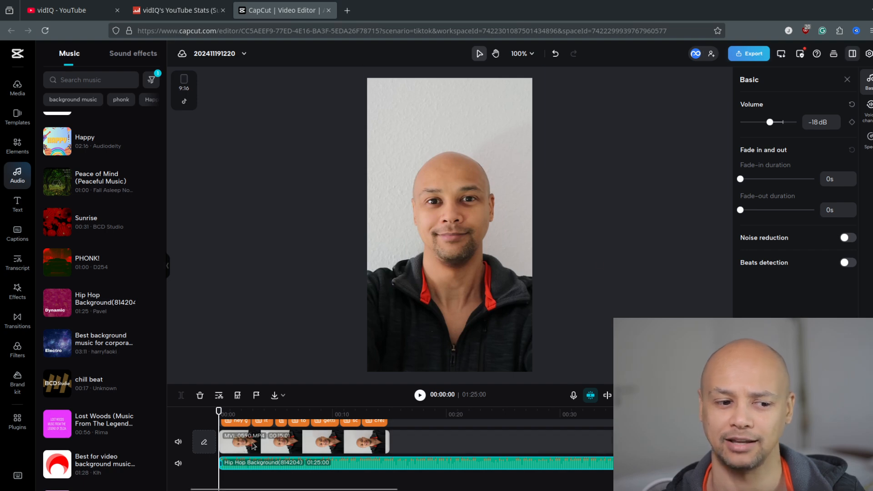
{"action": "key", "text": "space"}
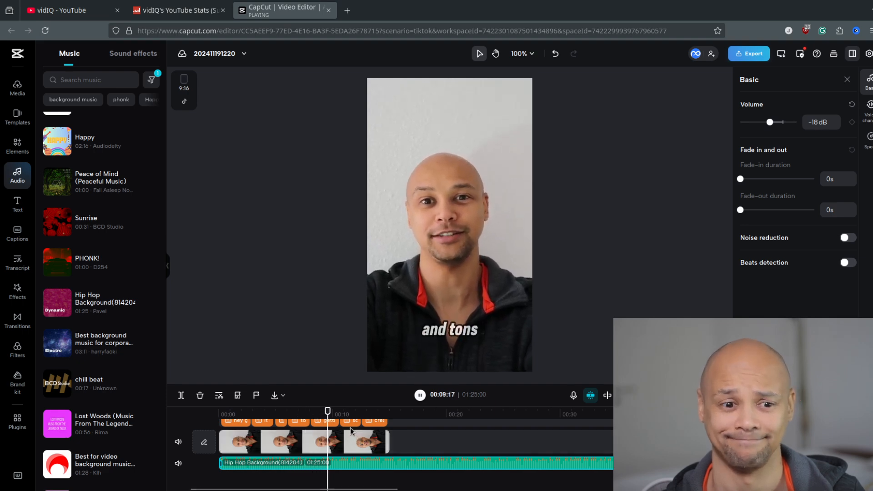
{"action": "key", "text": "space"}
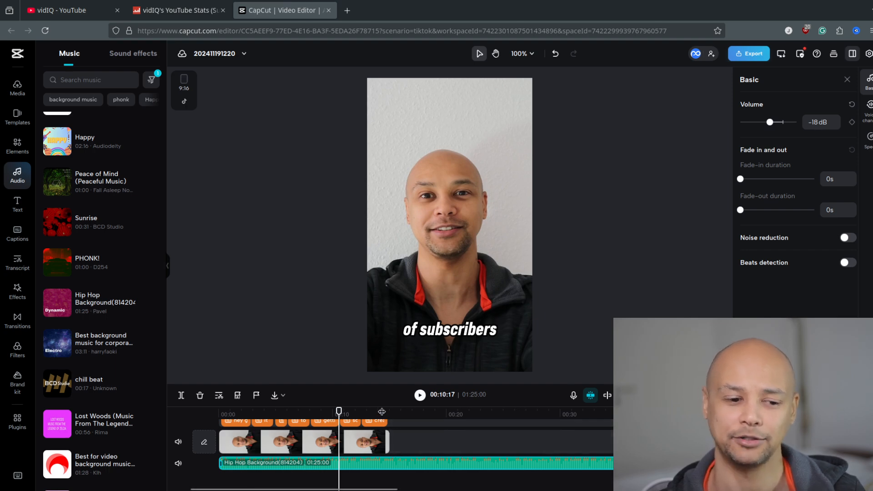
Append the uploaded outro.mp4 directly after the end of the main clip.
{"action": "mouse_move", "coordinate": [381, 411]}
{"action": "left_mouse_down"}
{"action": "mouse_move", "coordinate": [398, 411]}
{"action": "mouse_move", "coordinate": [390, 411]}
{"action": "left_mouse_up"}
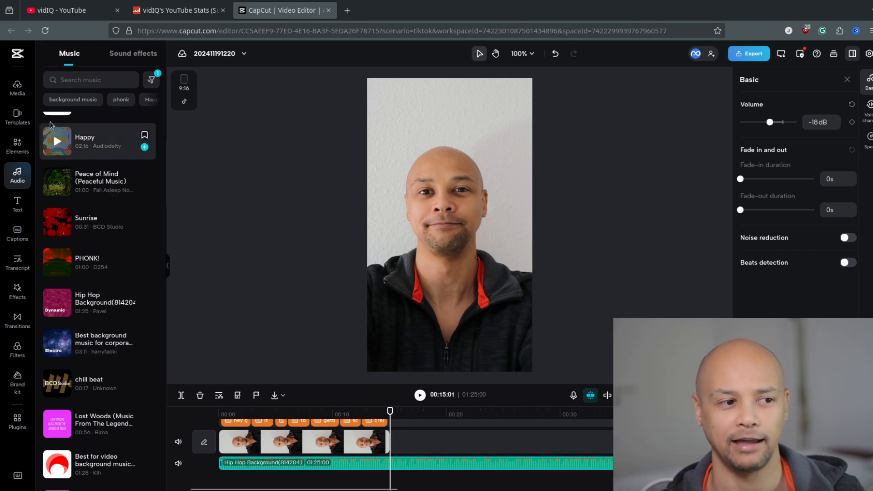
{"action": "left_click", "coordinate": [16, 87]}
{"action": "mouse_move", "coordinate": [131, 133]}
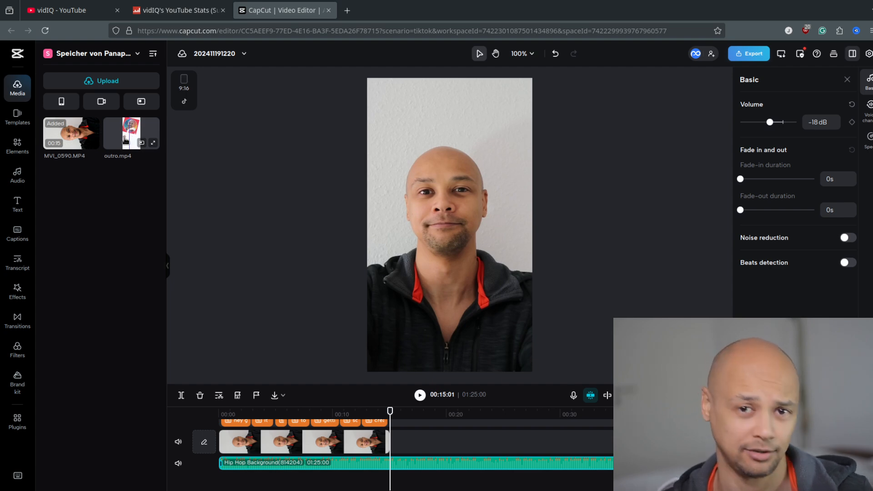
{"action": "left_click", "coordinate": [126, 139]}
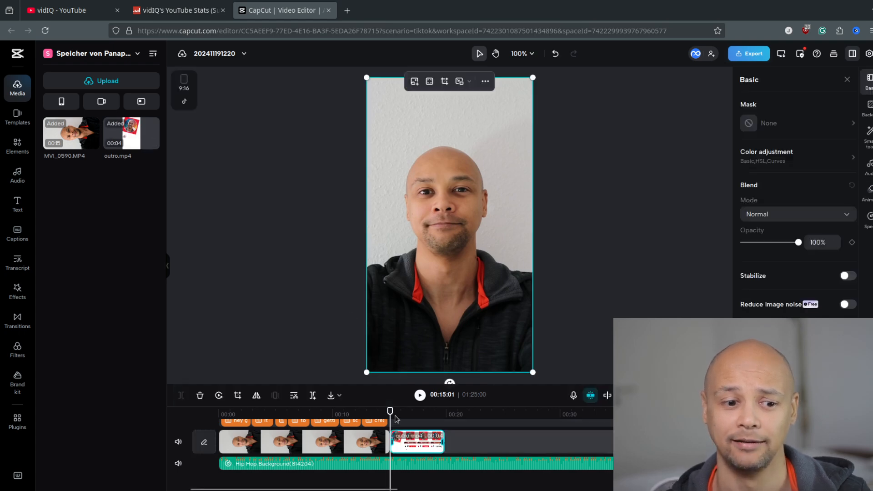
Play the outro and inspect its subscribe animation on the timeline.
{"action": "key", "text": "space"}
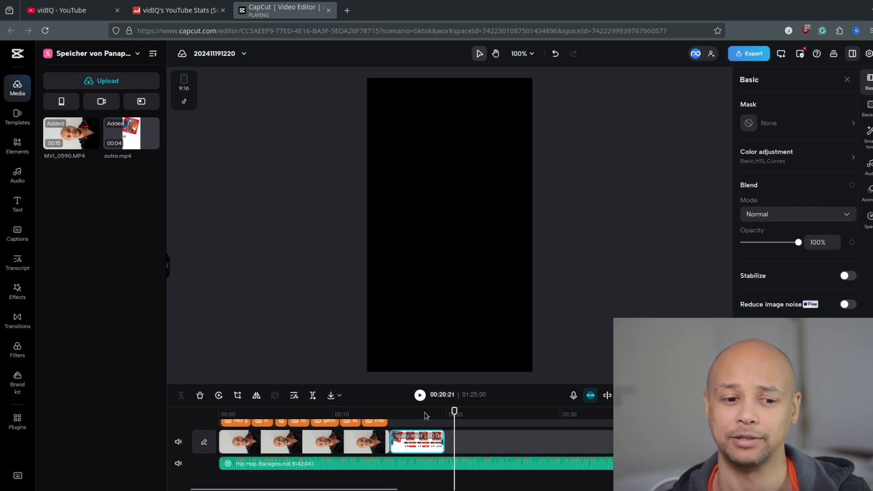
{"action": "left_click", "coordinate": [426, 414]}
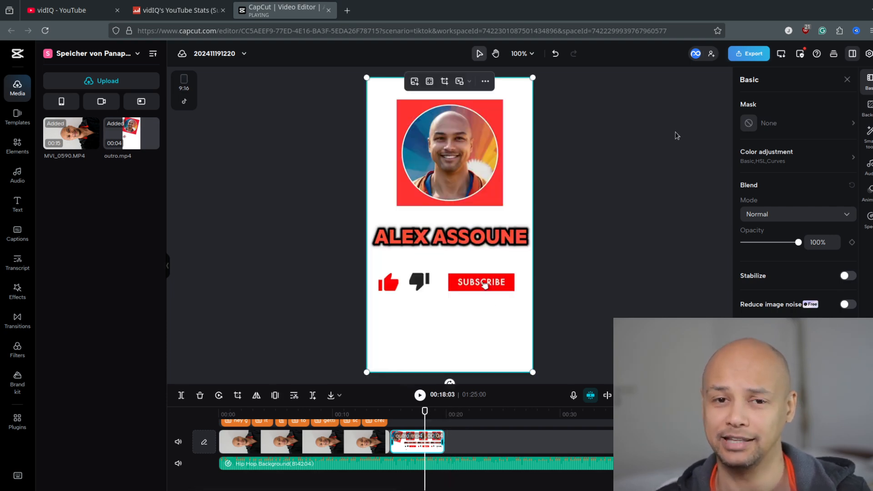
{"action": "left_click", "coordinate": [662, 143]}
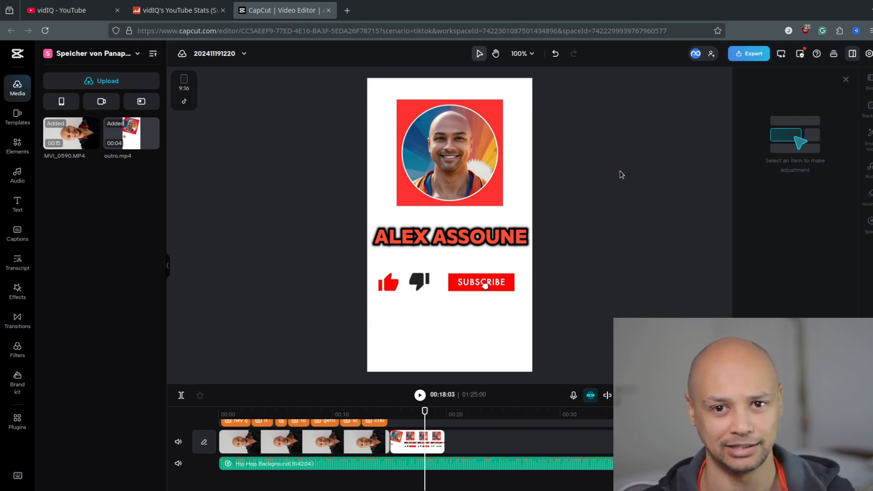
{"action": "key", "text": "space"}
{"action": "key", "text": "space"}
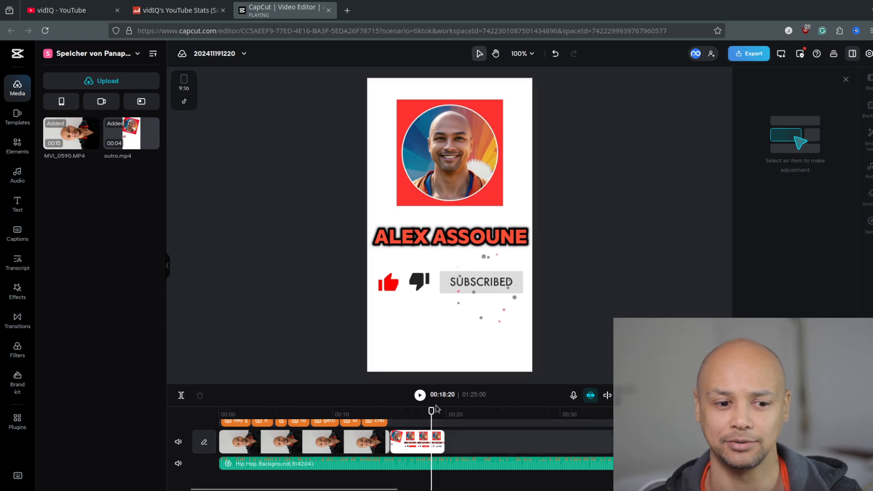
Split the music track at the end of the outro, at 00:19:26.
{"action": "key", "text": "space"}
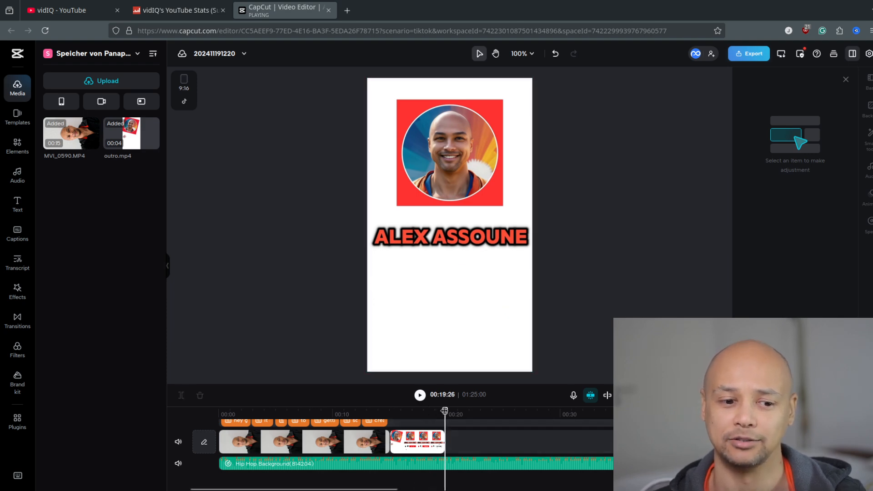
{"action": "left_click", "coordinate": [444, 464]}
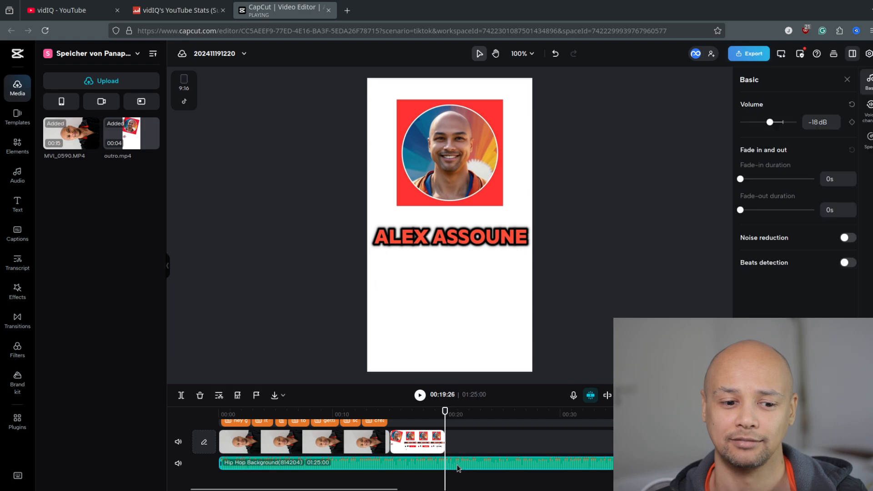
{"action": "left_click", "coordinate": [398, 414]}
{"action": "key", "text": "space"}
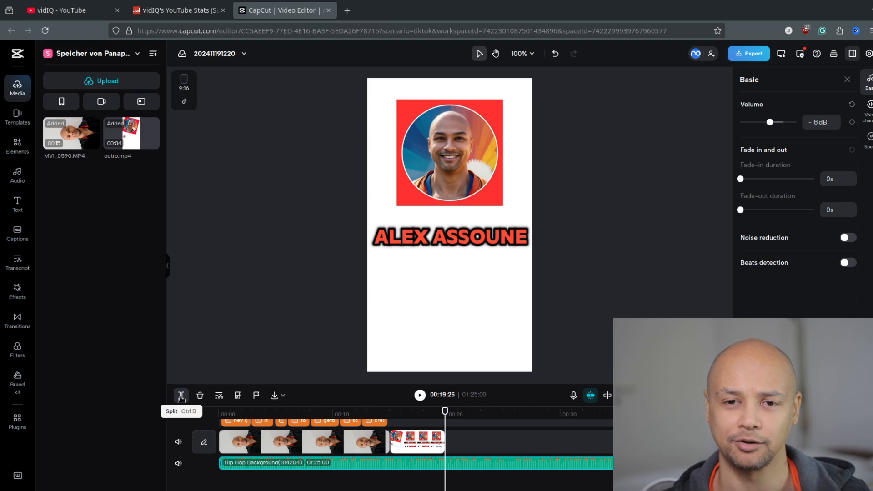
{"action": "left_click", "coordinate": [181, 396]}
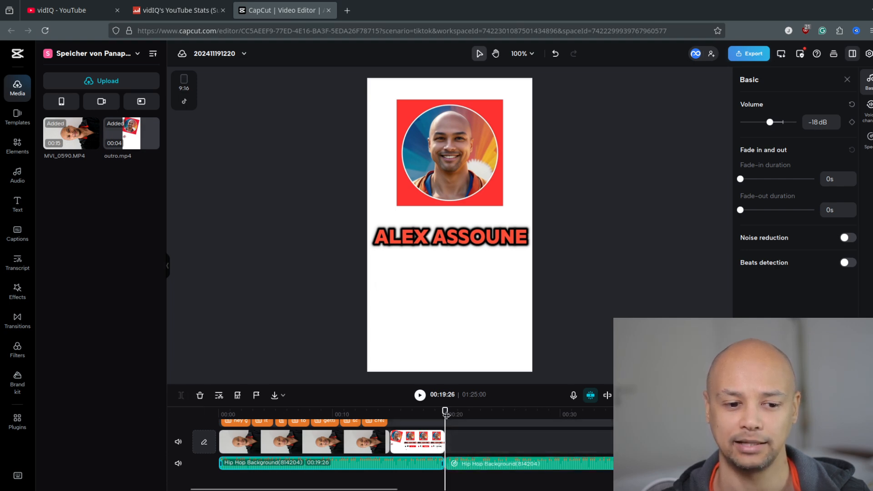
Delete the leftover music segment that runs past the end of the outro.
{"action": "left_click", "coordinate": [493, 414]}
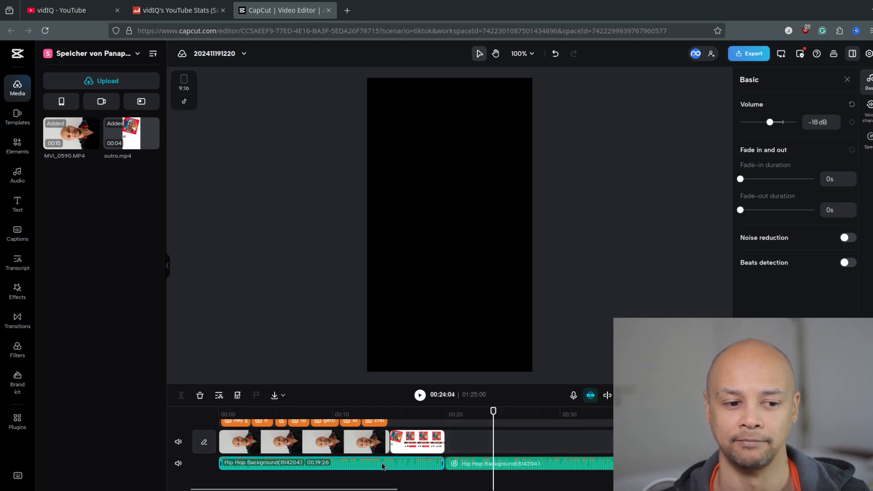
{"action": "left_click", "coordinate": [522, 463]}
{"action": "left_click", "coordinate": [403, 468]}
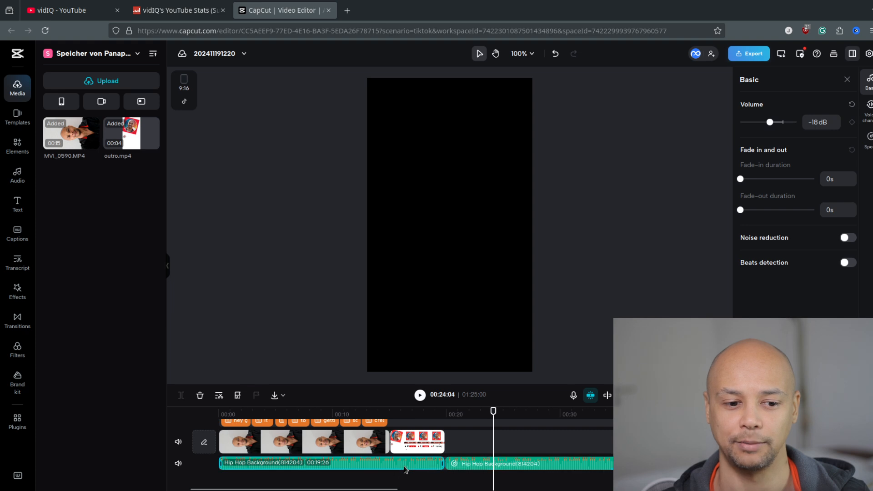
{"action": "left_click", "coordinate": [591, 466]}
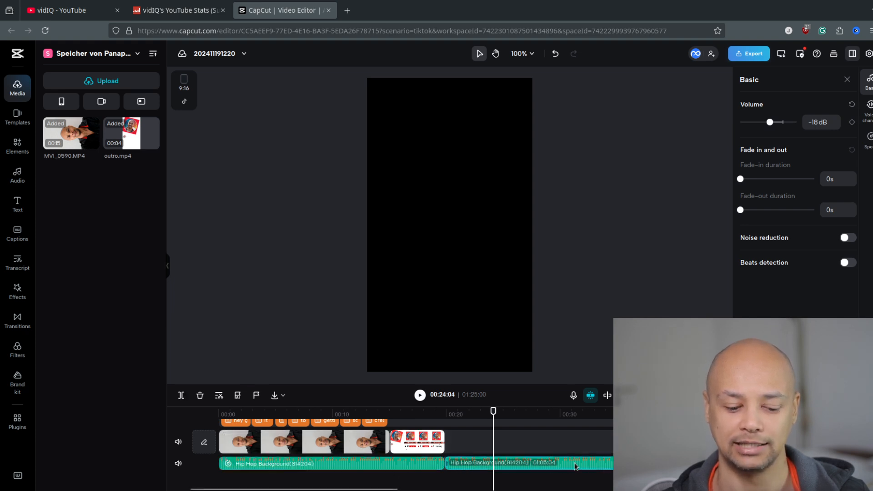
{"action": "key", "text": "Delete"}
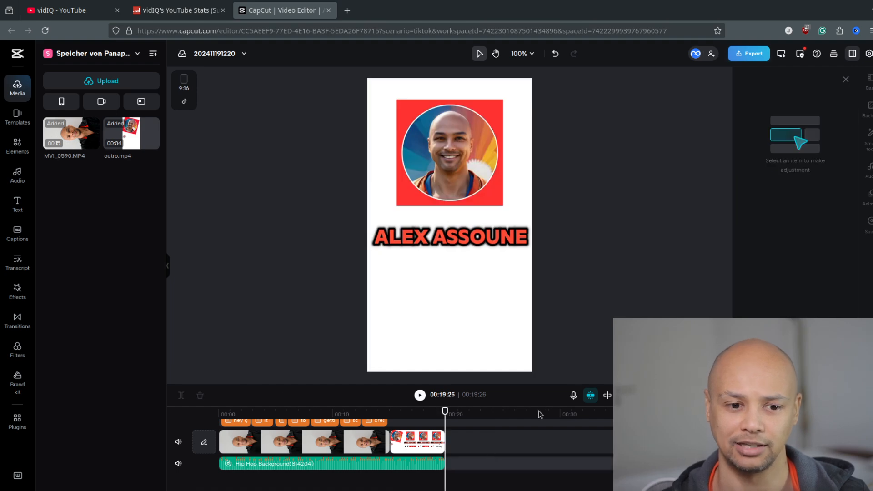
Play the finished video from the start through the outro to review the captions, music and ending.
{"action": "scroll", "coordinate": [404, 432], "scroll_direction": "up", "scroll_amount": 1}
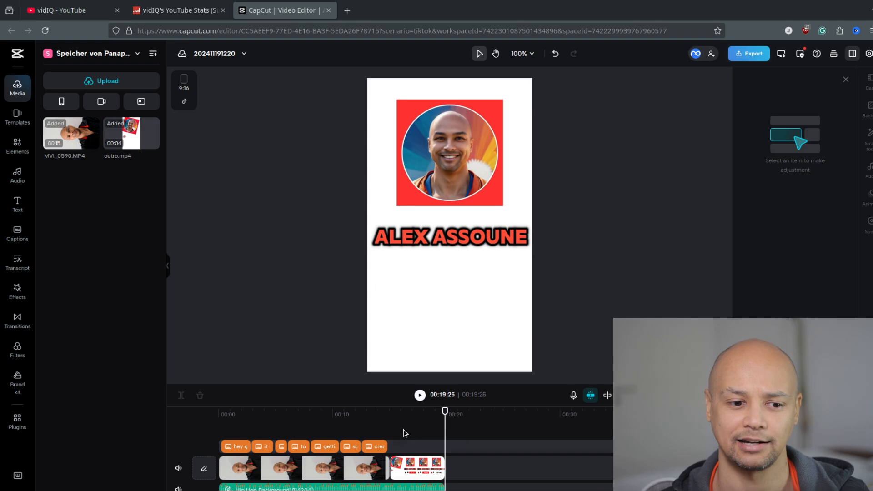
{"action": "left_click_drag", "start_coordinate": [444, 409], "coordinate": [214, 434]}
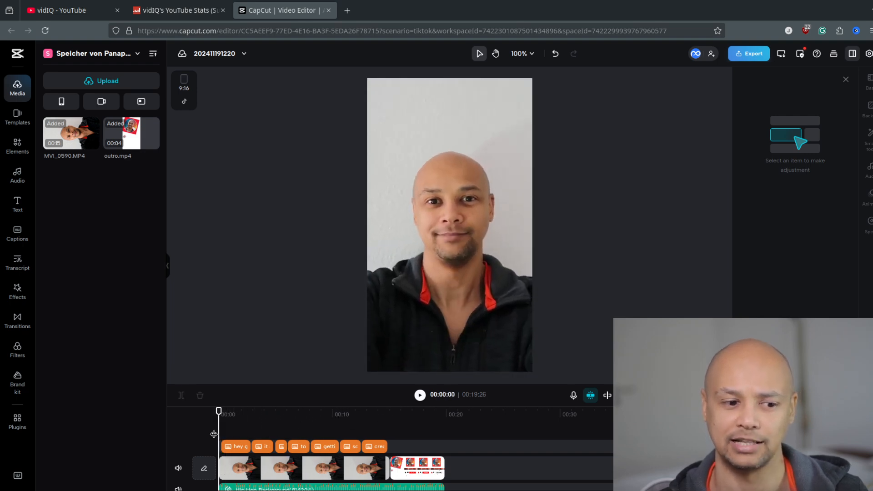
{"action": "key", "text": "space"}
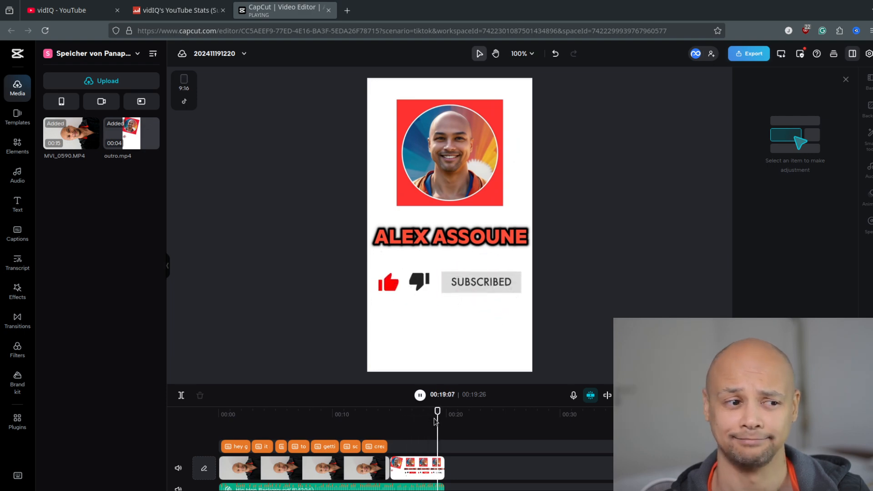
{"action": "key", "text": "space"}
{"action": "key", "text": "space"}
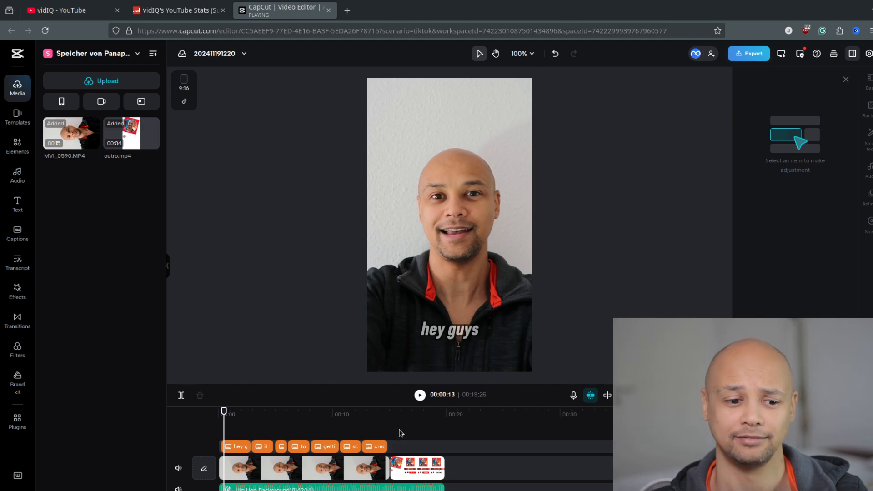
Place the playhead on the outro's subscribe animation and open the export settings for downloading the video.
{"action": "scroll", "coordinate": [400, 433], "scroll_direction": "down", "scroll_amount": 1}
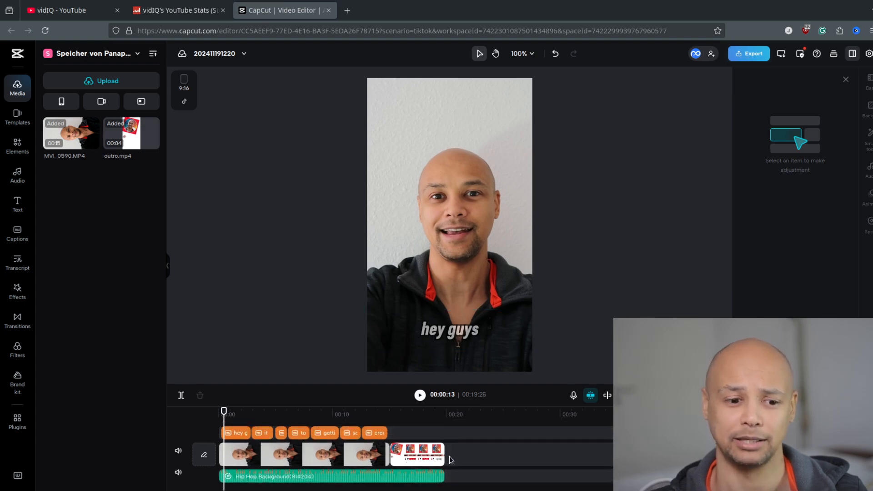
{"action": "scroll", "coordinate": [449, 456], "scroll_direction": "up", "scroll_amount": 1}
{"action": "mouse_move", "coordinate": [423, 414]}
{"action": "left_mouse_down"}
{"action": "mouse_move", "coordinate": [445, 413]}
{"action": "mouse_move", "coordinate": [431, 418]}
{"action": "left_mouse_up"}
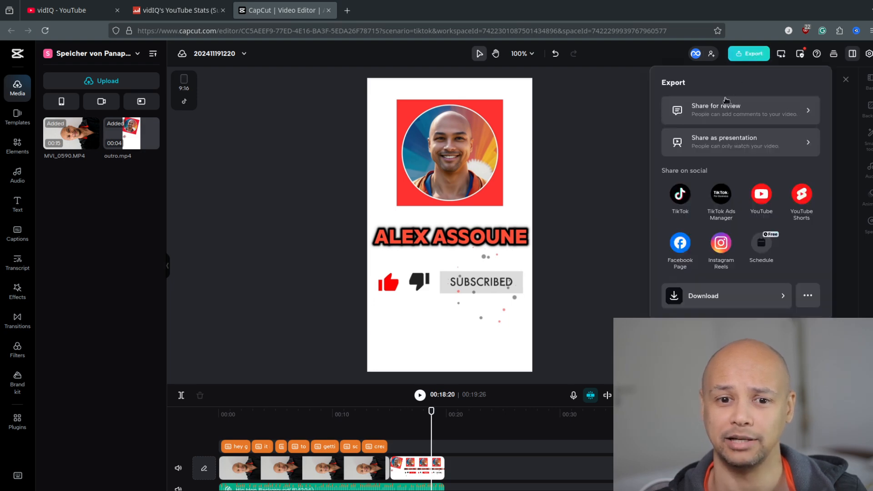
{"action": "left_click", "coordinate": [737, 297]}
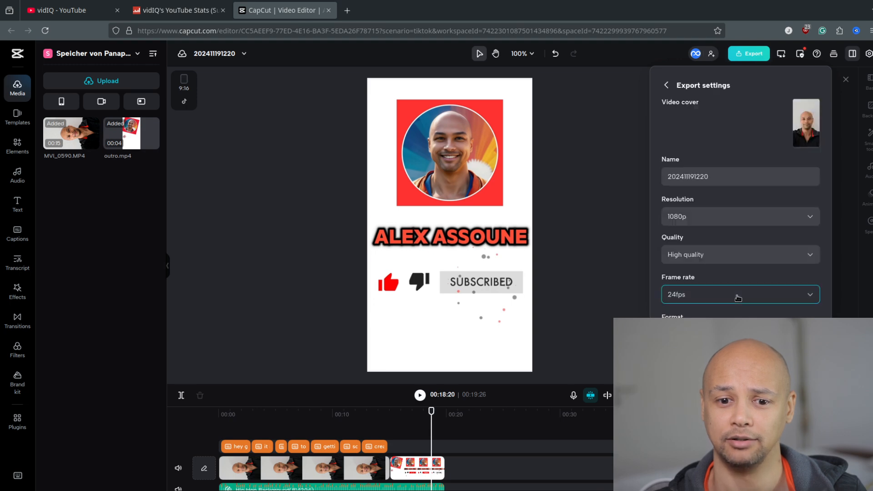